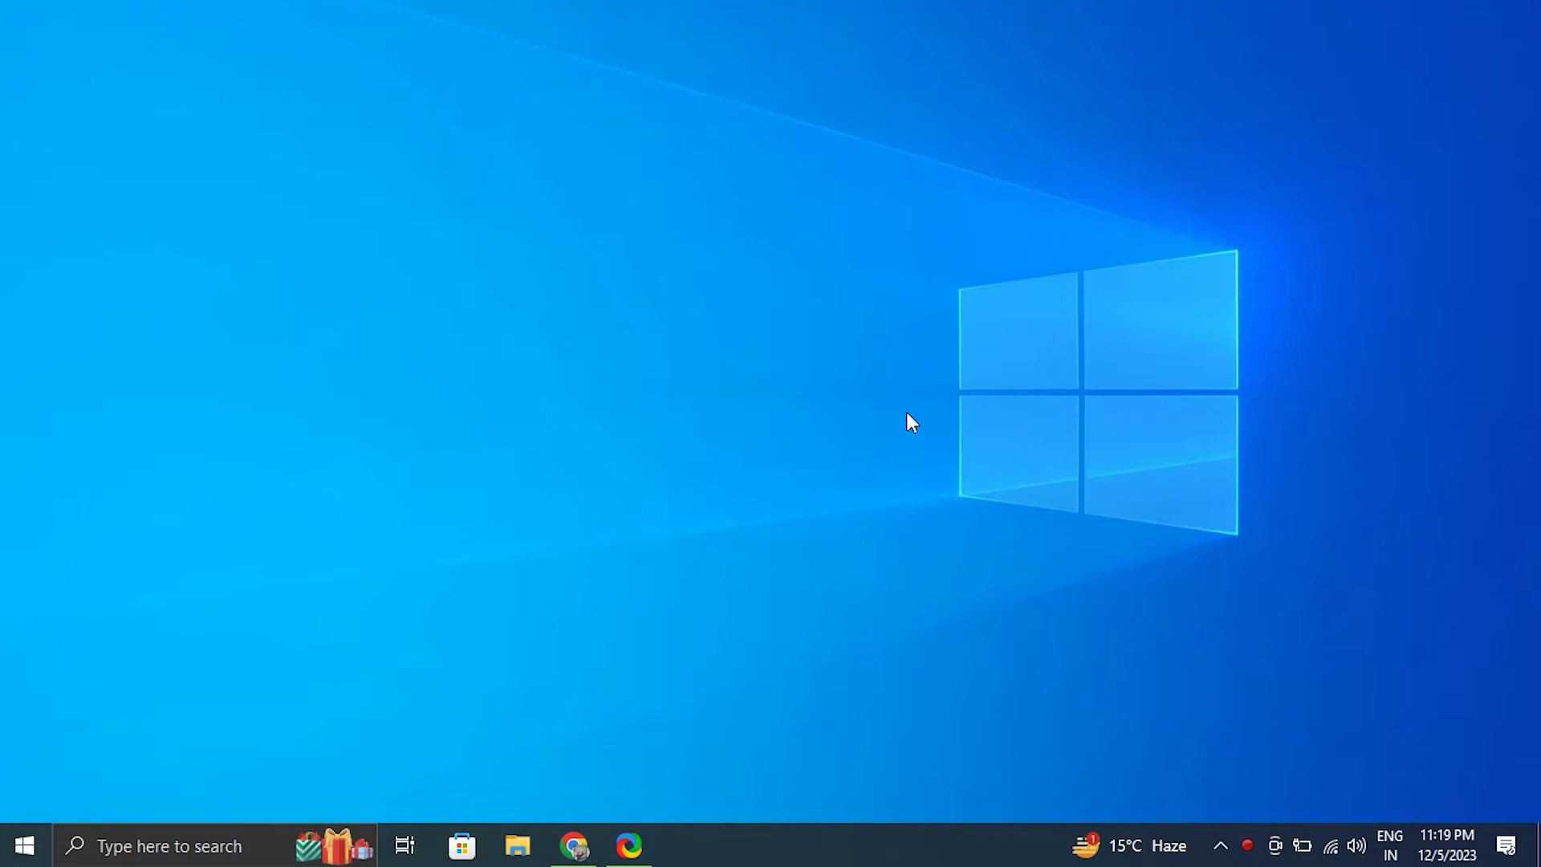
Step: Search 'disk m' and open Disk Management (Create and format hard disk partitions)
left_click(149, 855)
type("DIS")
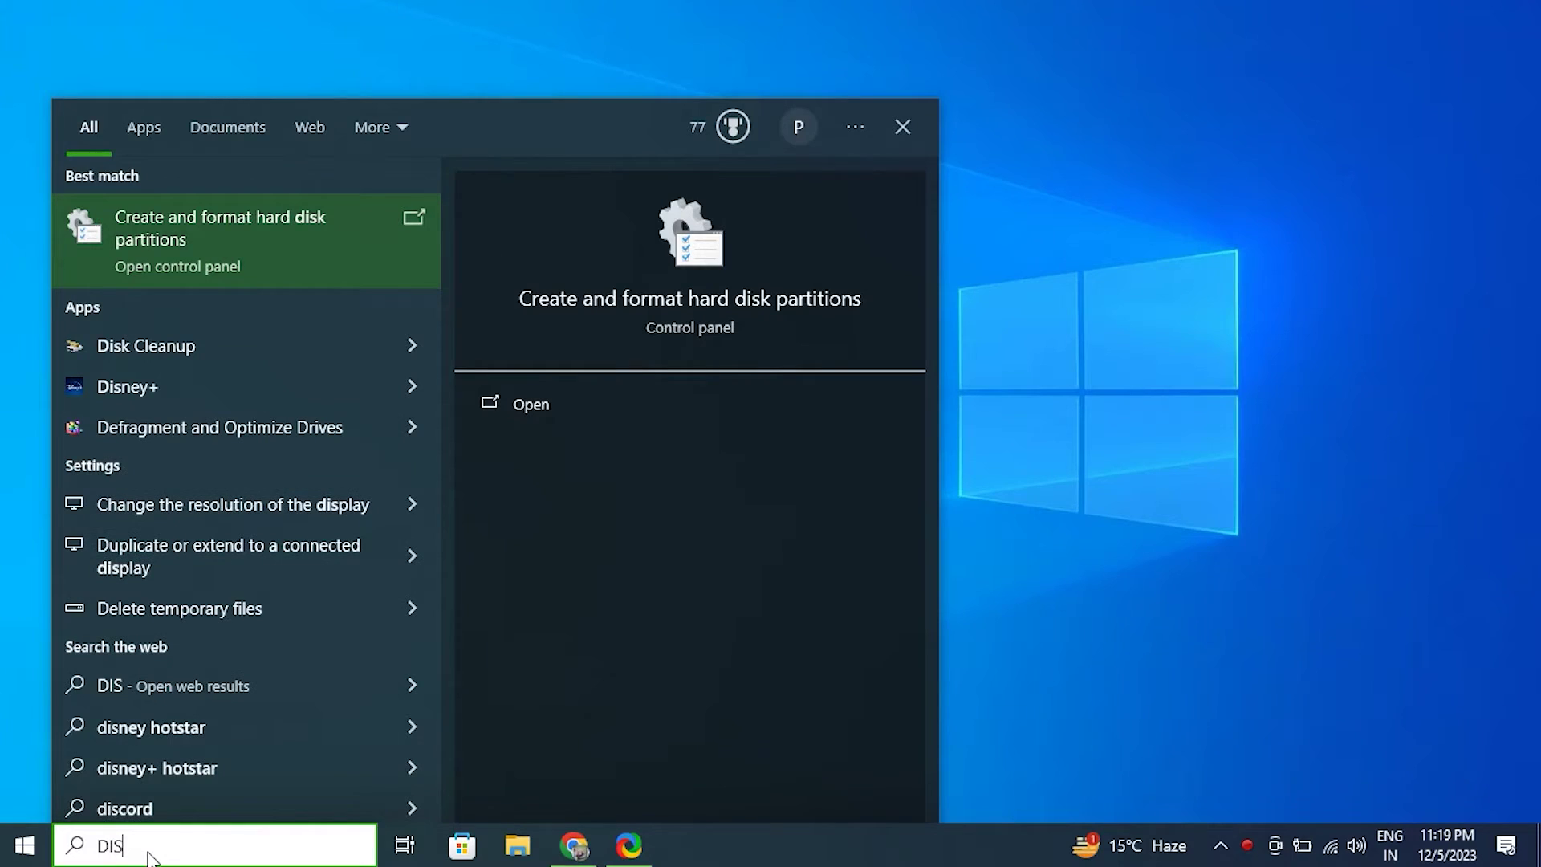
type("K M")
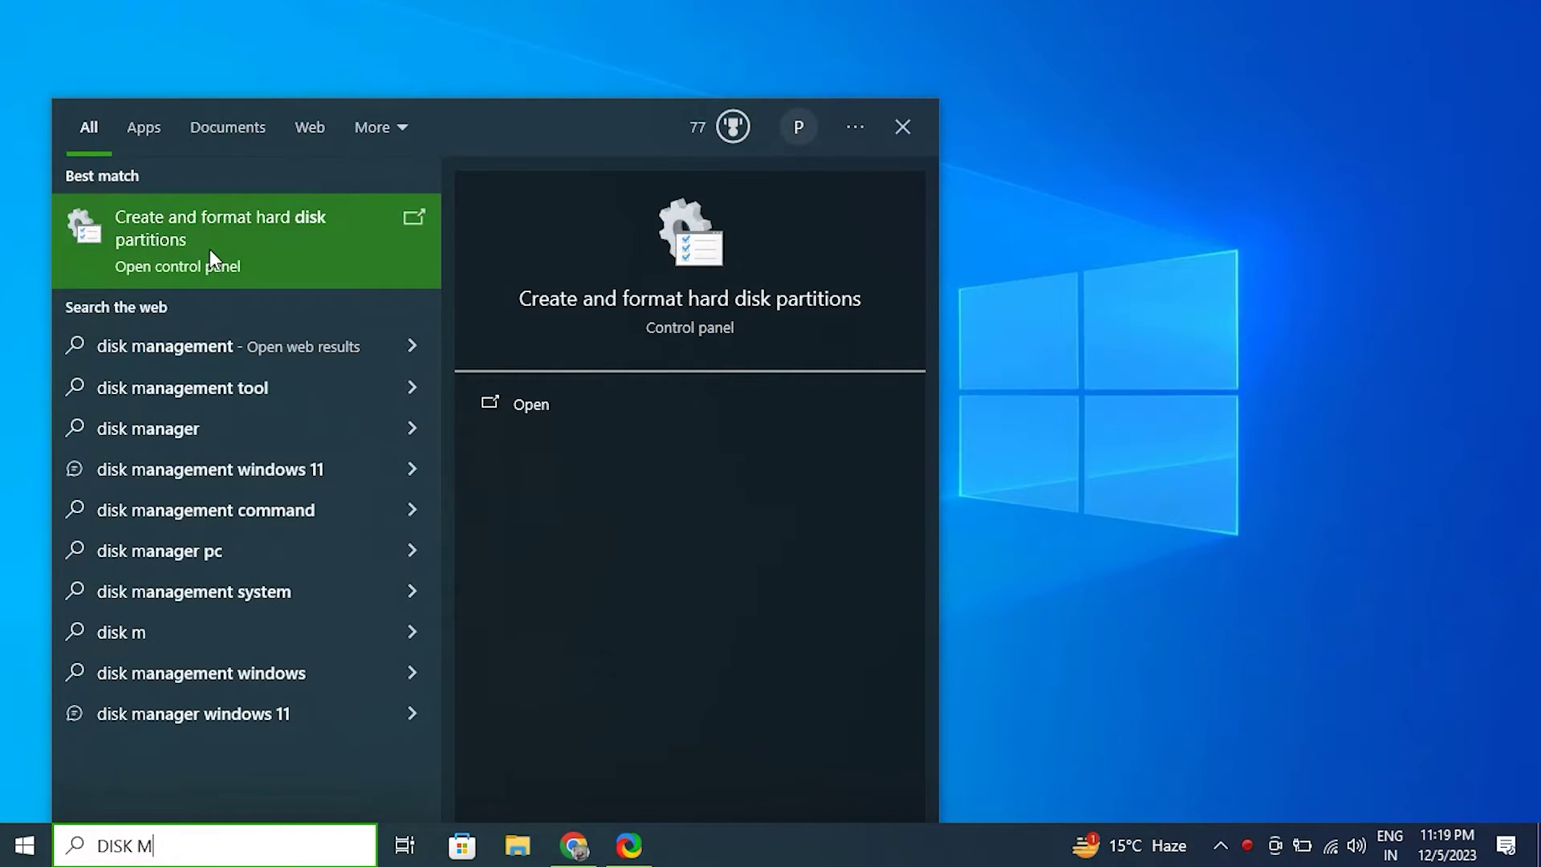
left_click(210, 249)
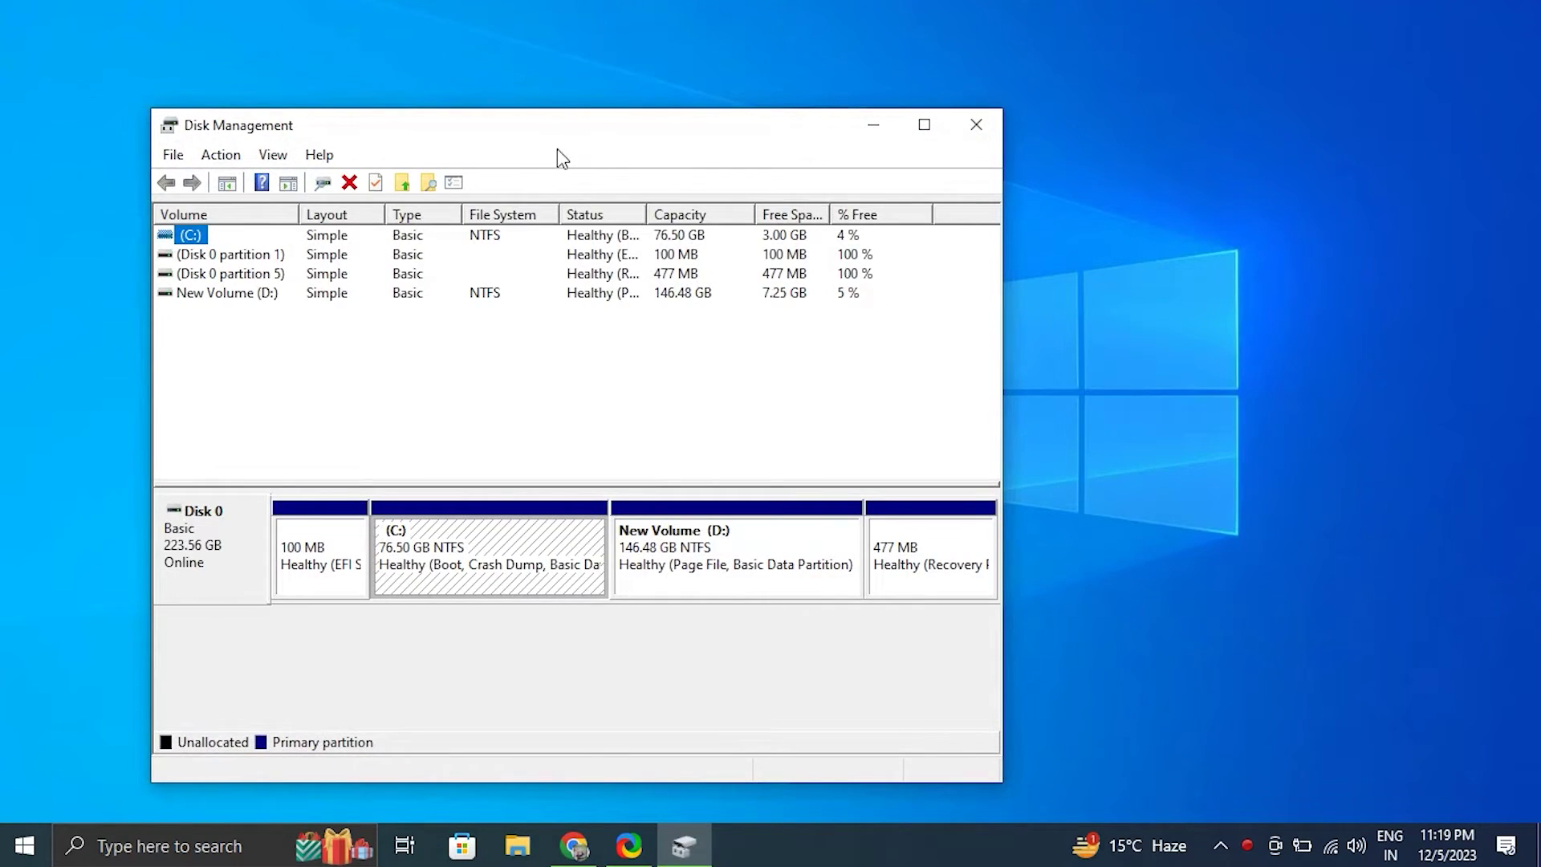
Step: Inspect the Change and Add drive-letter options for New Volume (D:), cancelling to keep letter D
left_click(271, 295)
right_click(246, 296)
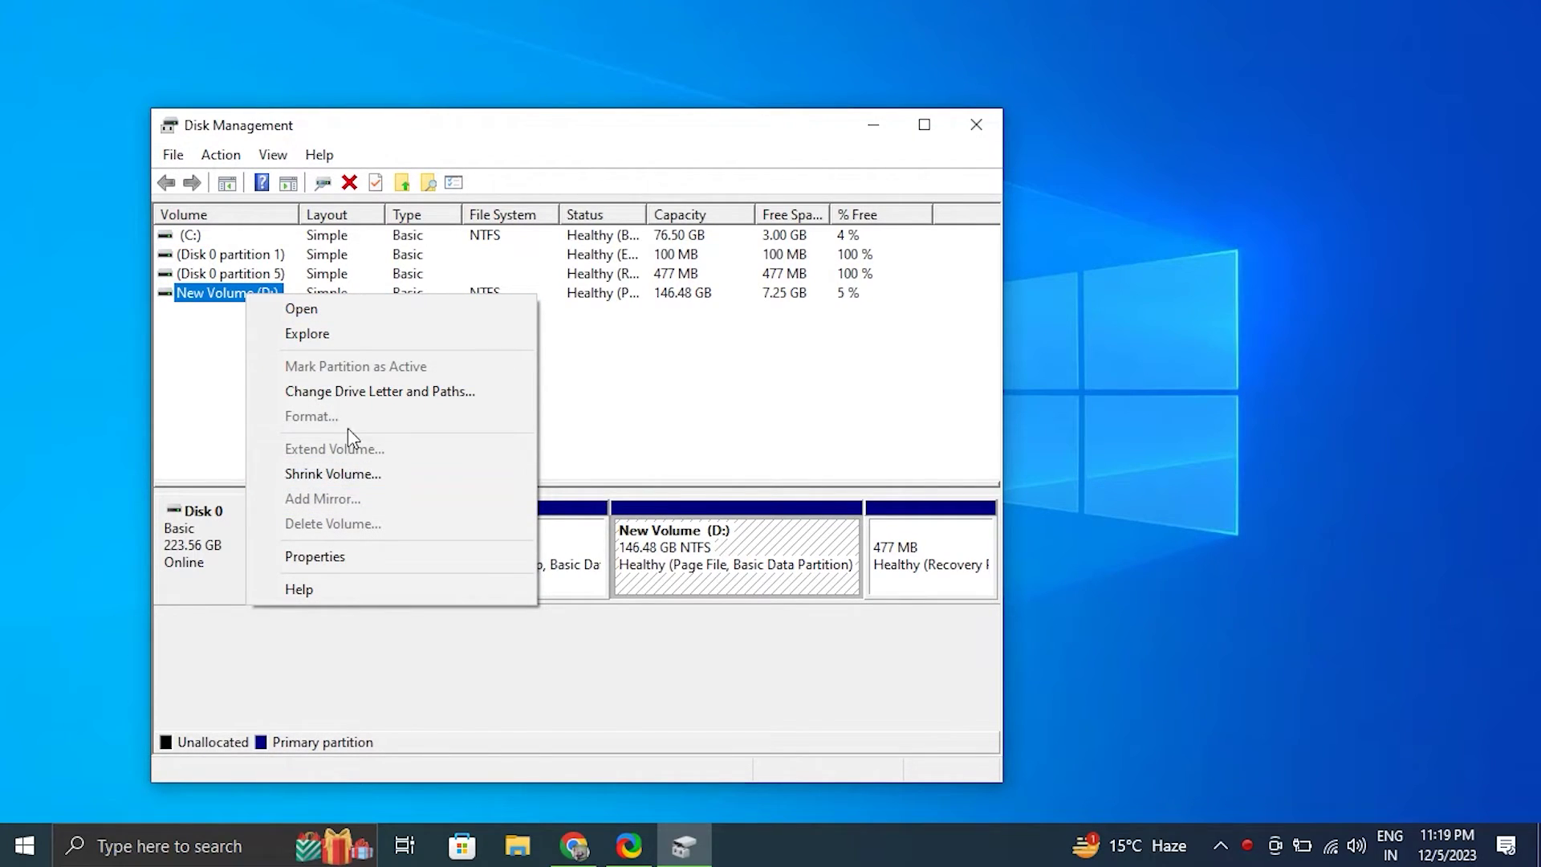
left_click(371, 393)
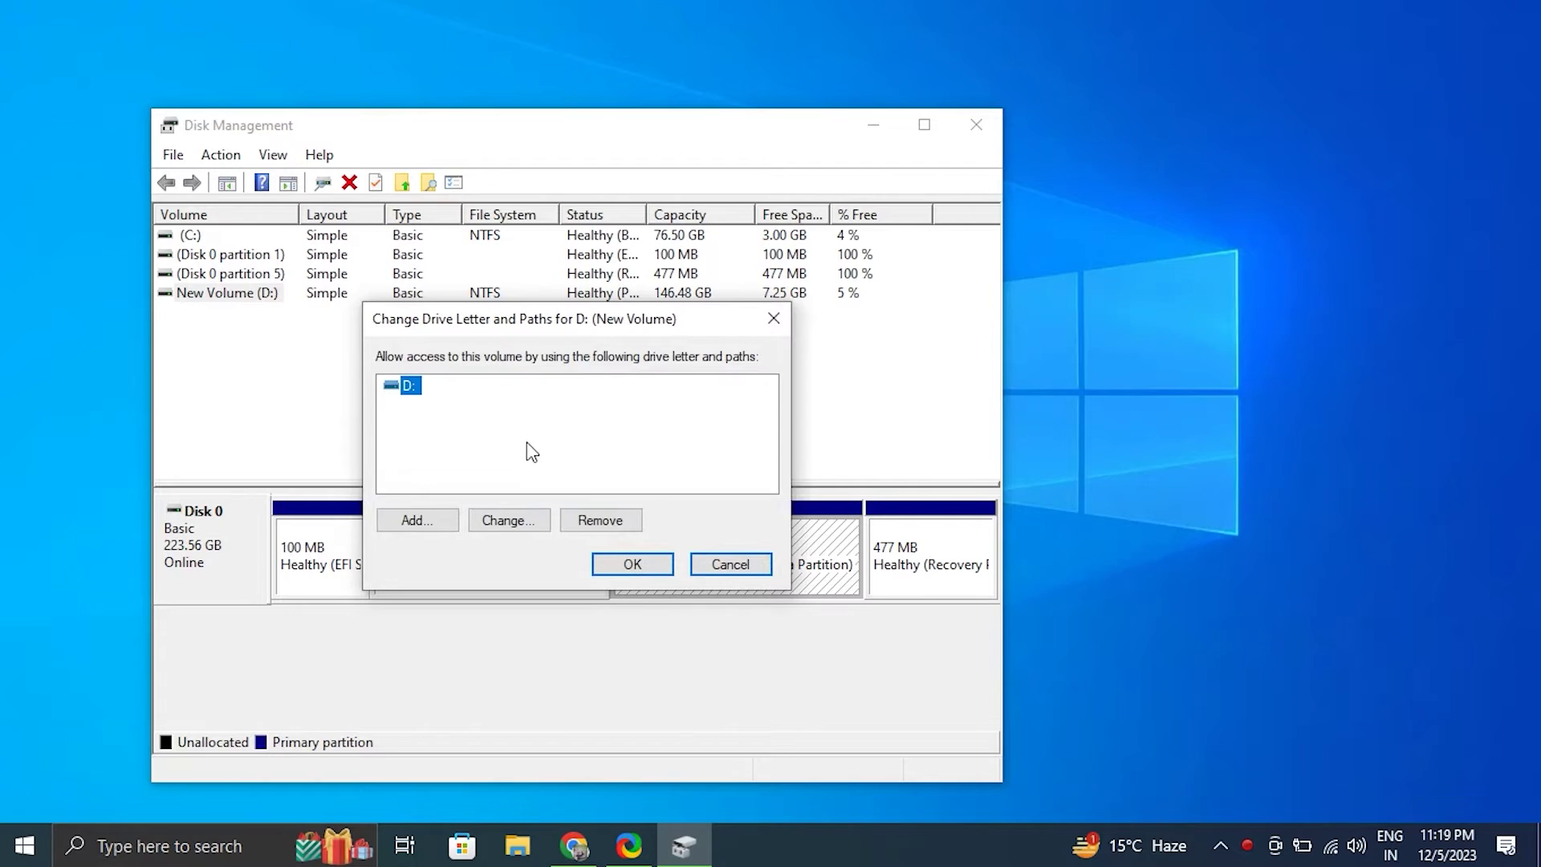
left_click(484, 518)
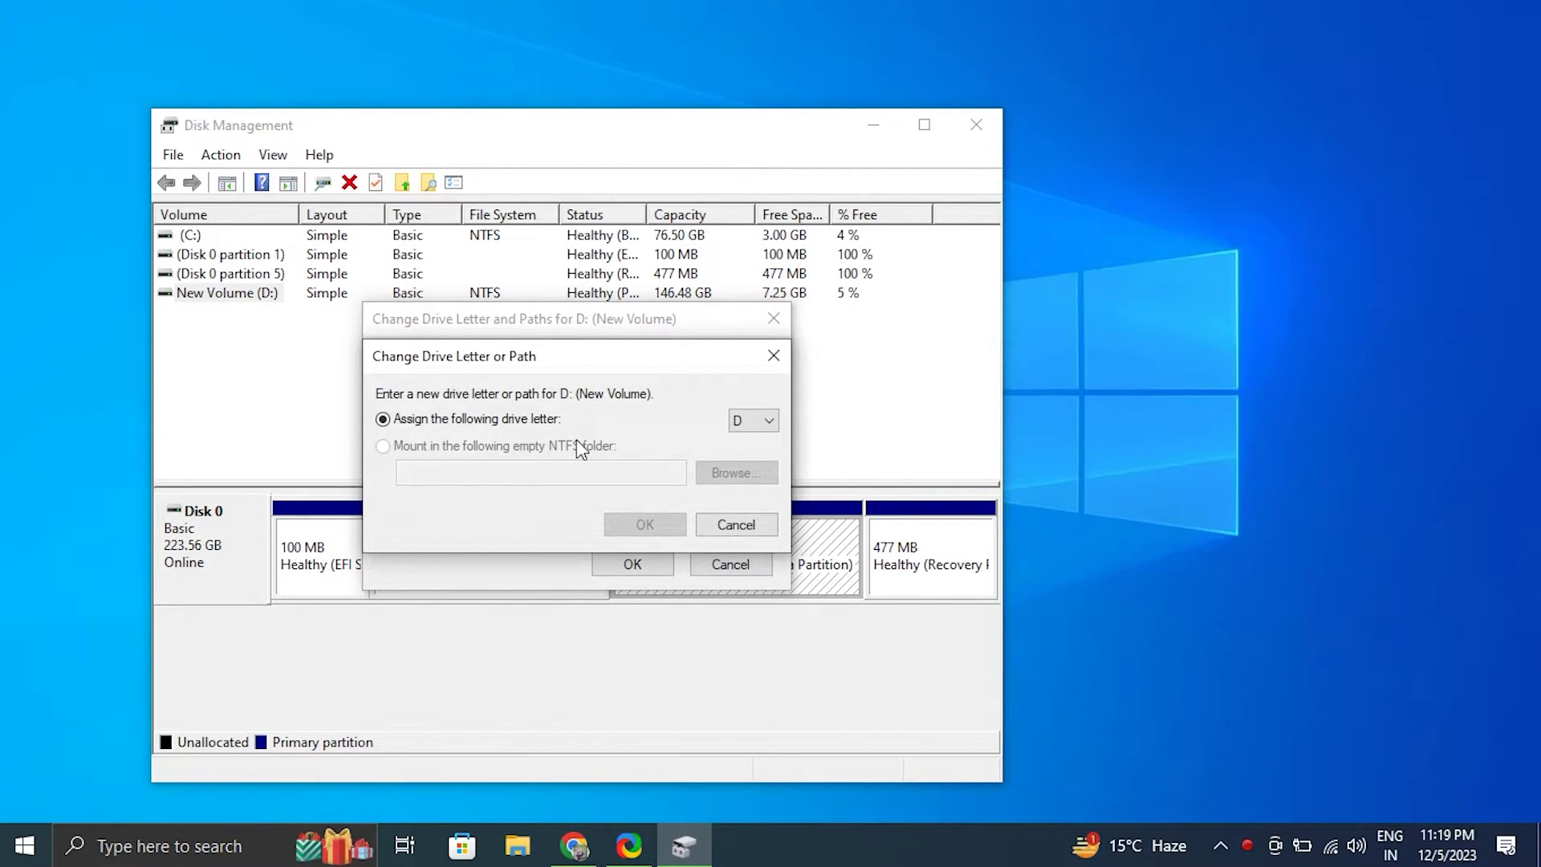
left_click(763, 423)
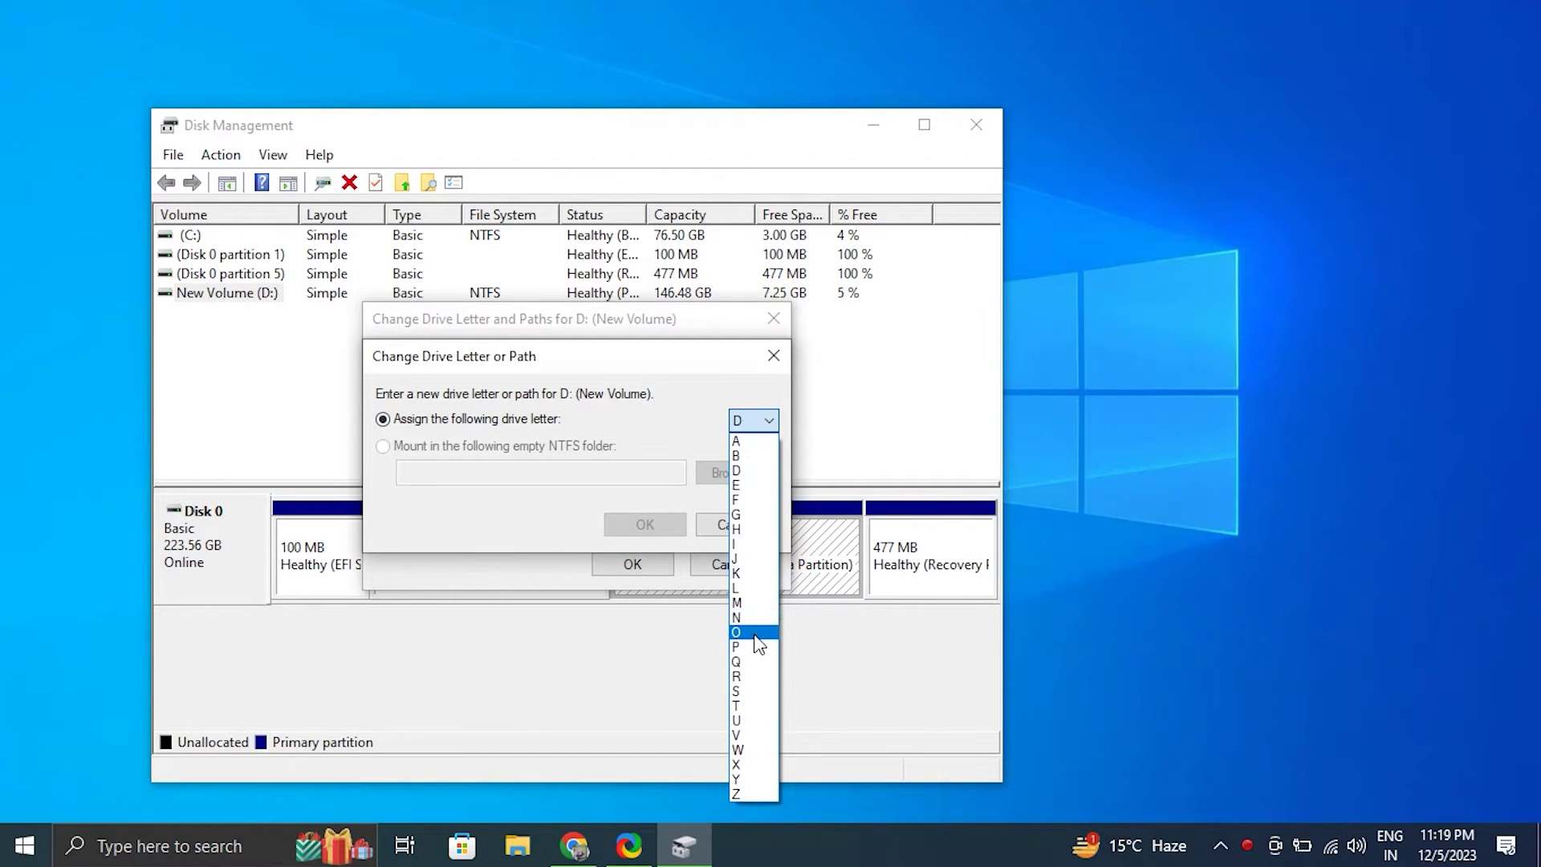
left_click(777, 358)
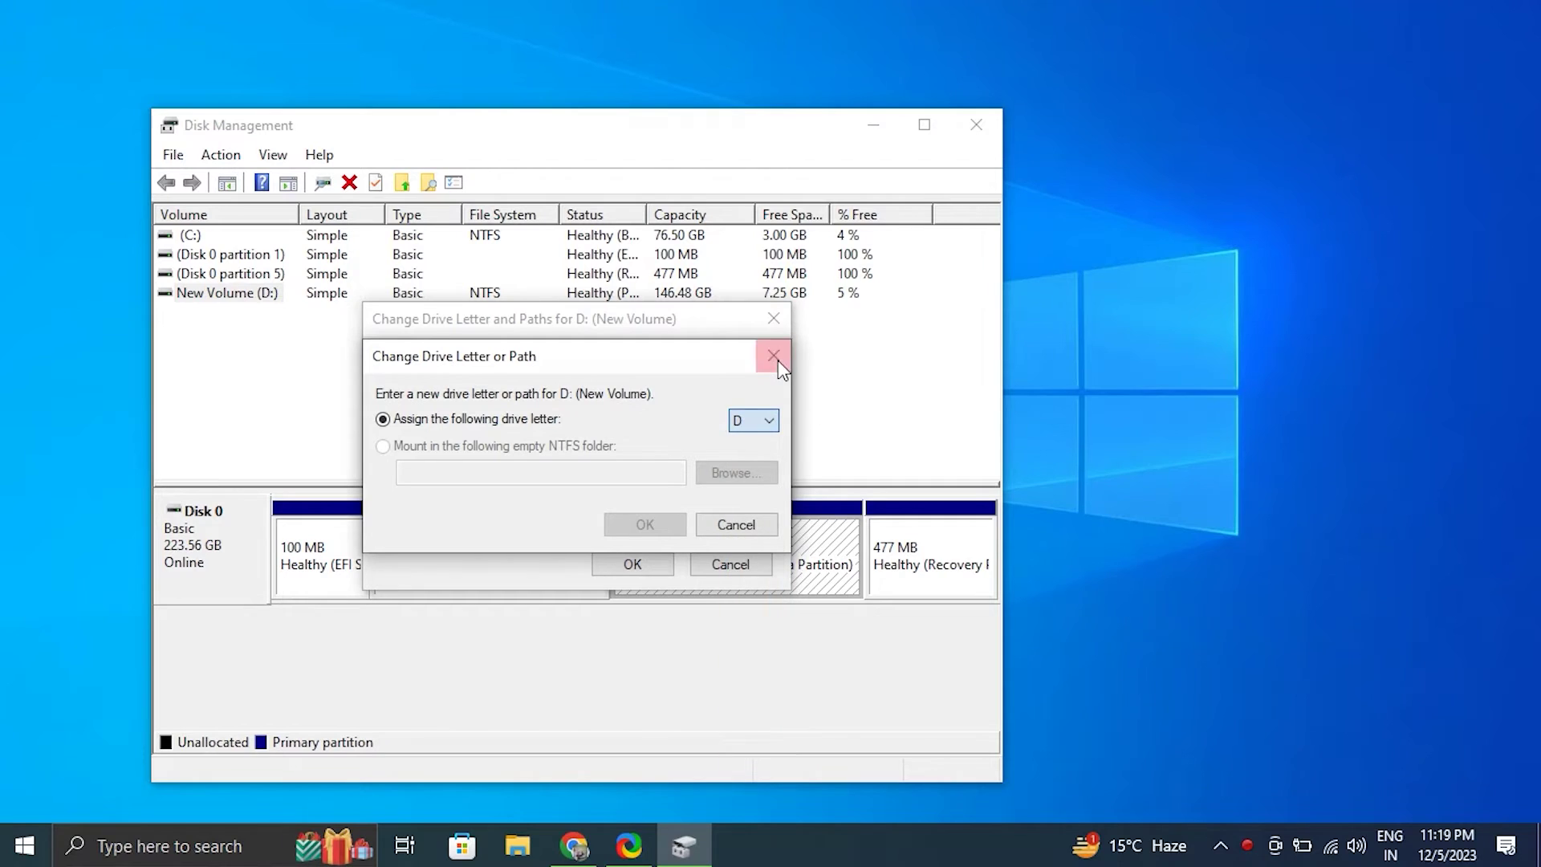
left_click(778, 360)
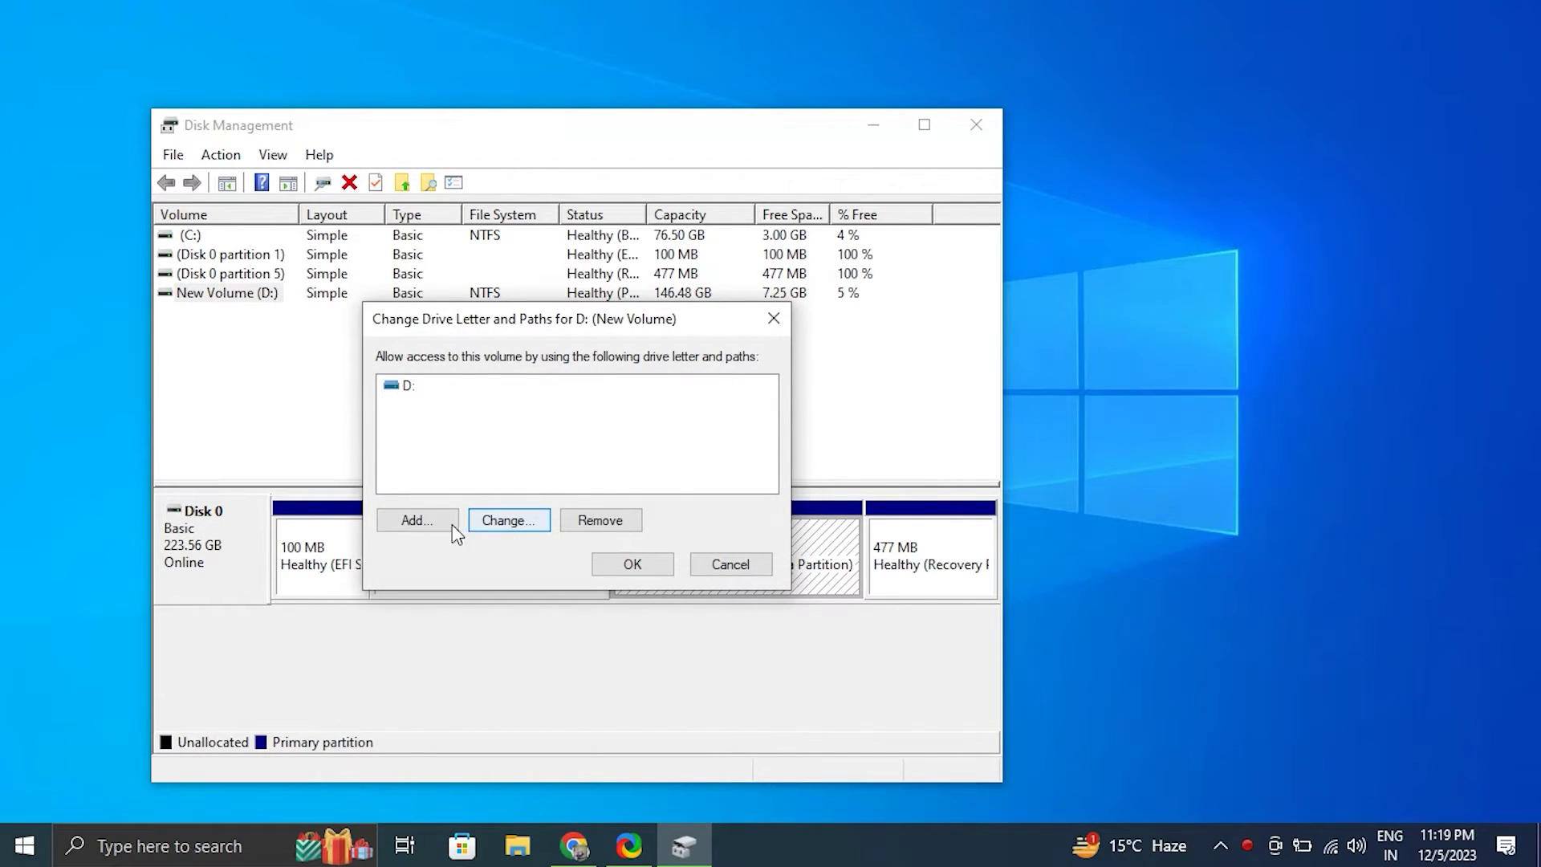
left_click(434, 520)
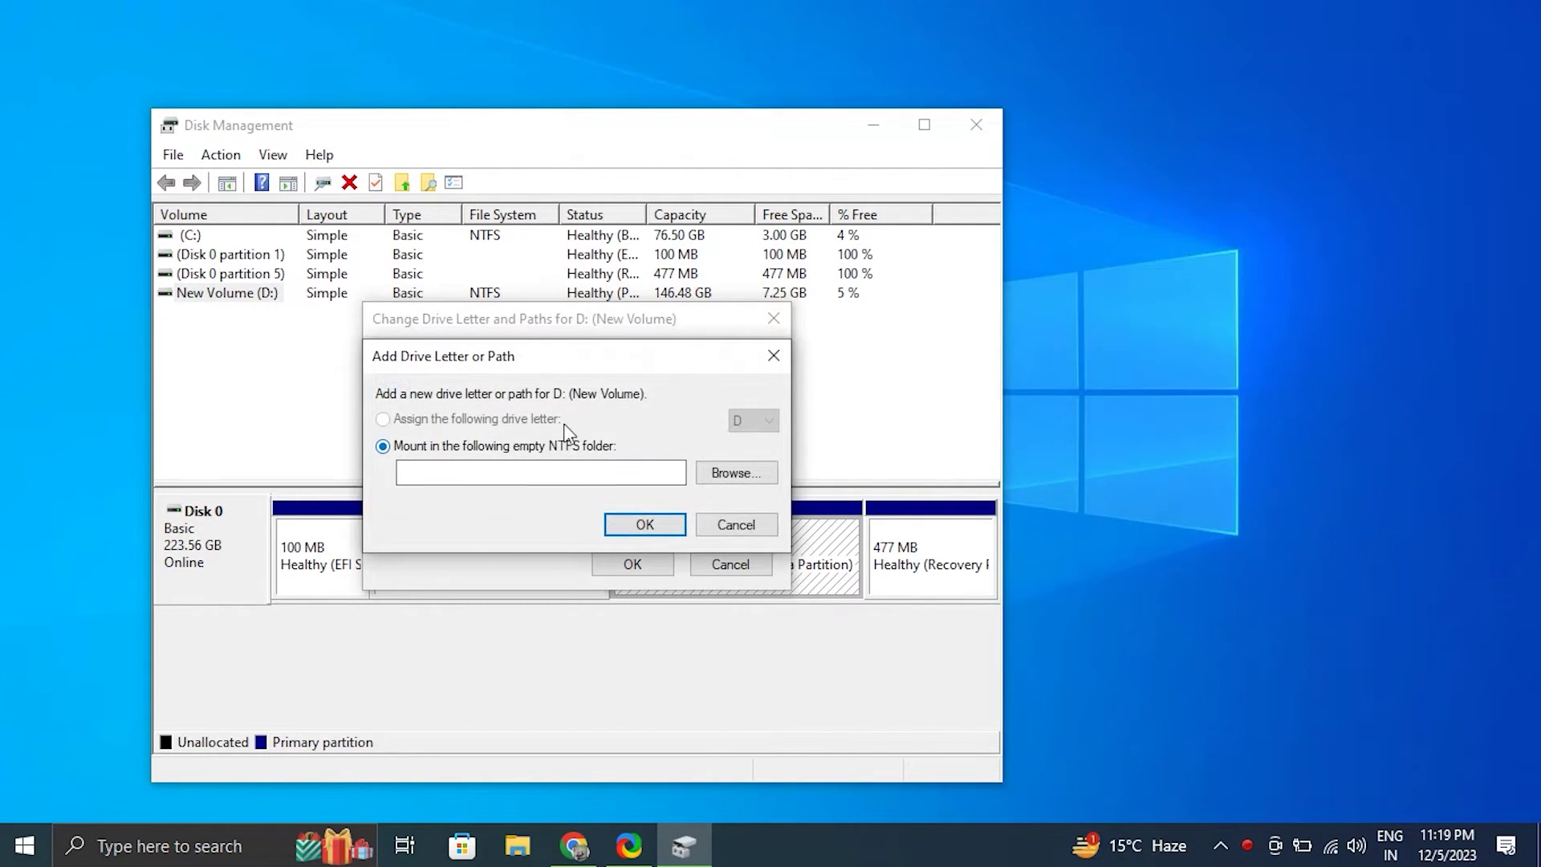
left_click(773, 356)
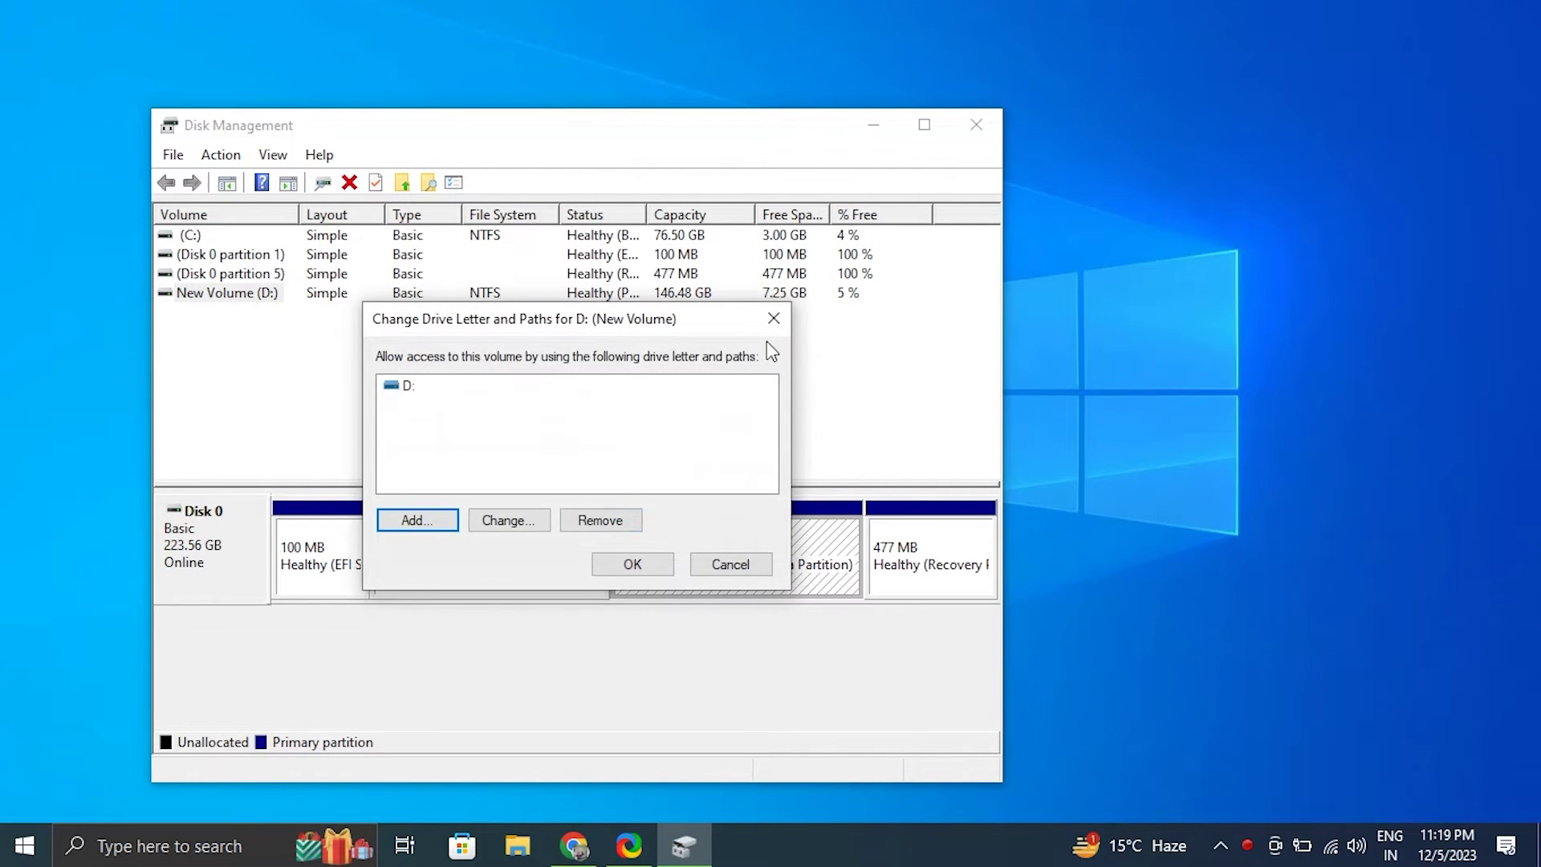
left_click(774, 317)
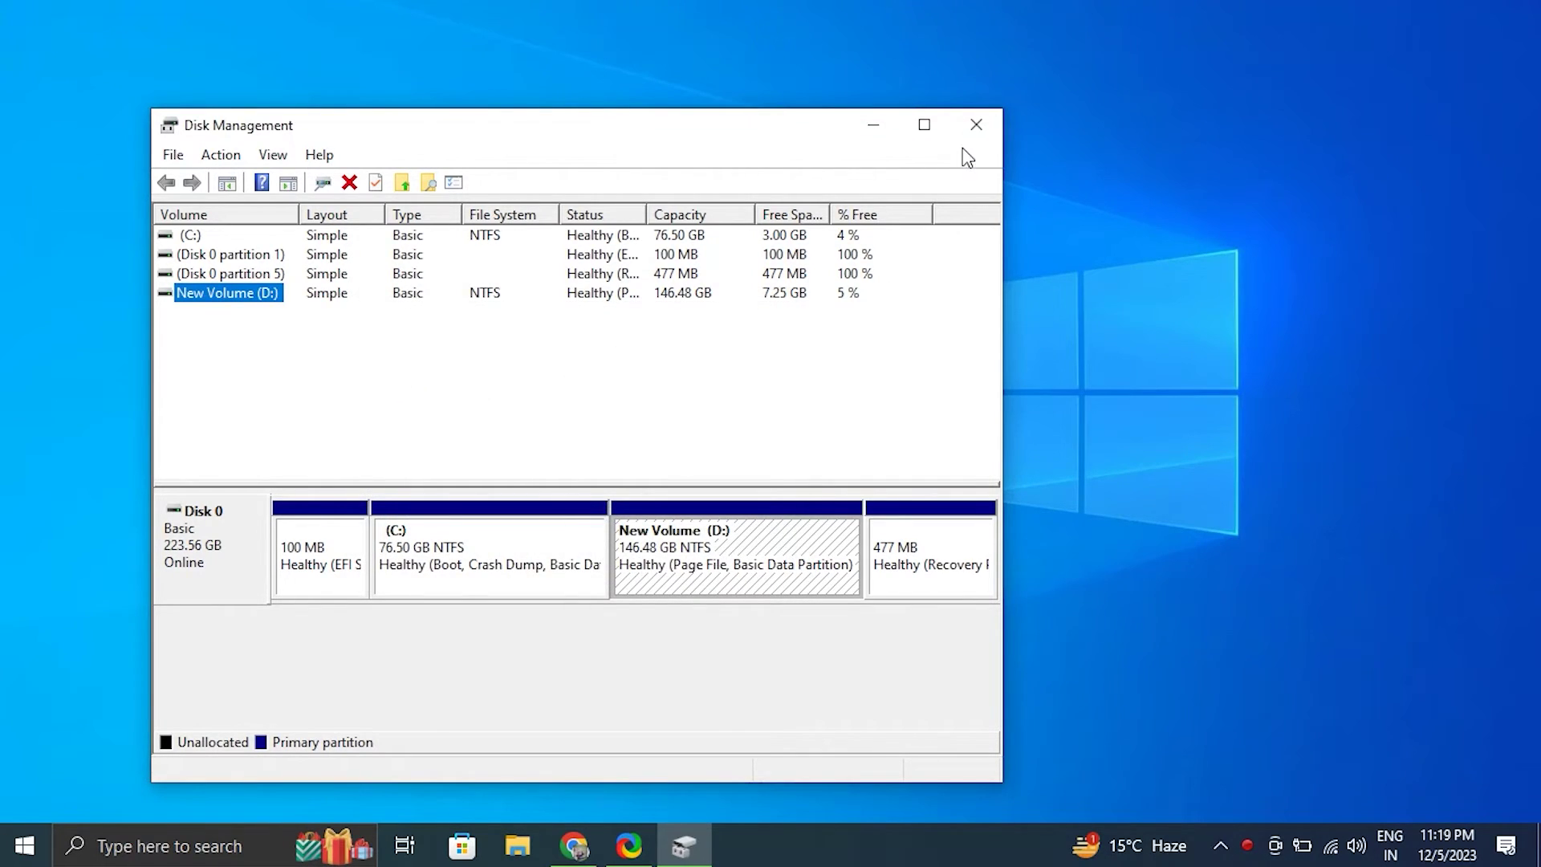
Step: Close the Disk Management window
left_click(973, 127)
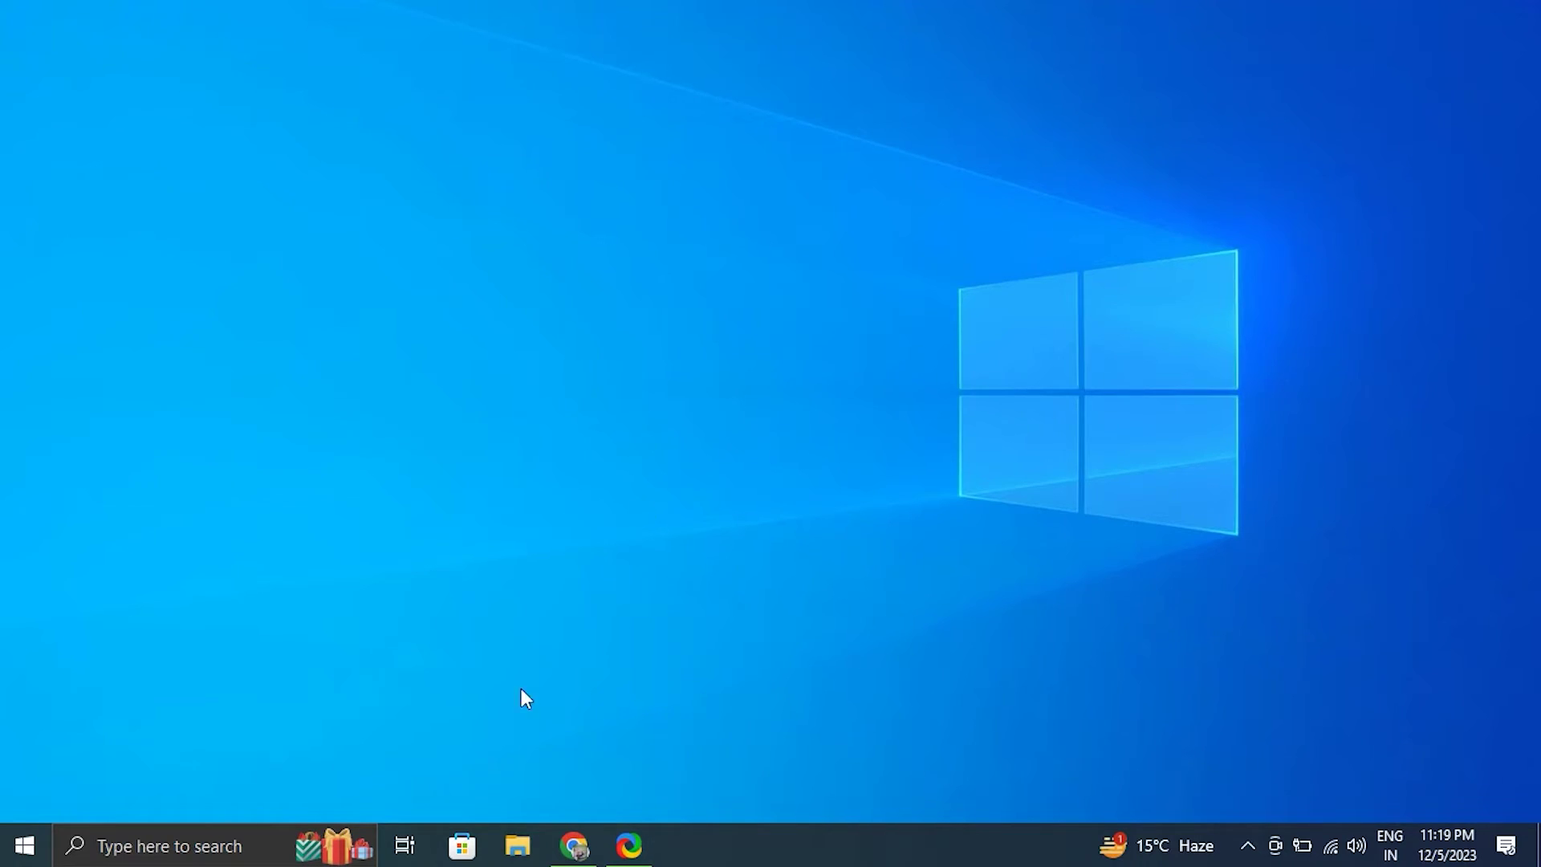
Step: Search 'comm' and launch Command Prompt as administrator
left_click(206, 857)
type("STA")
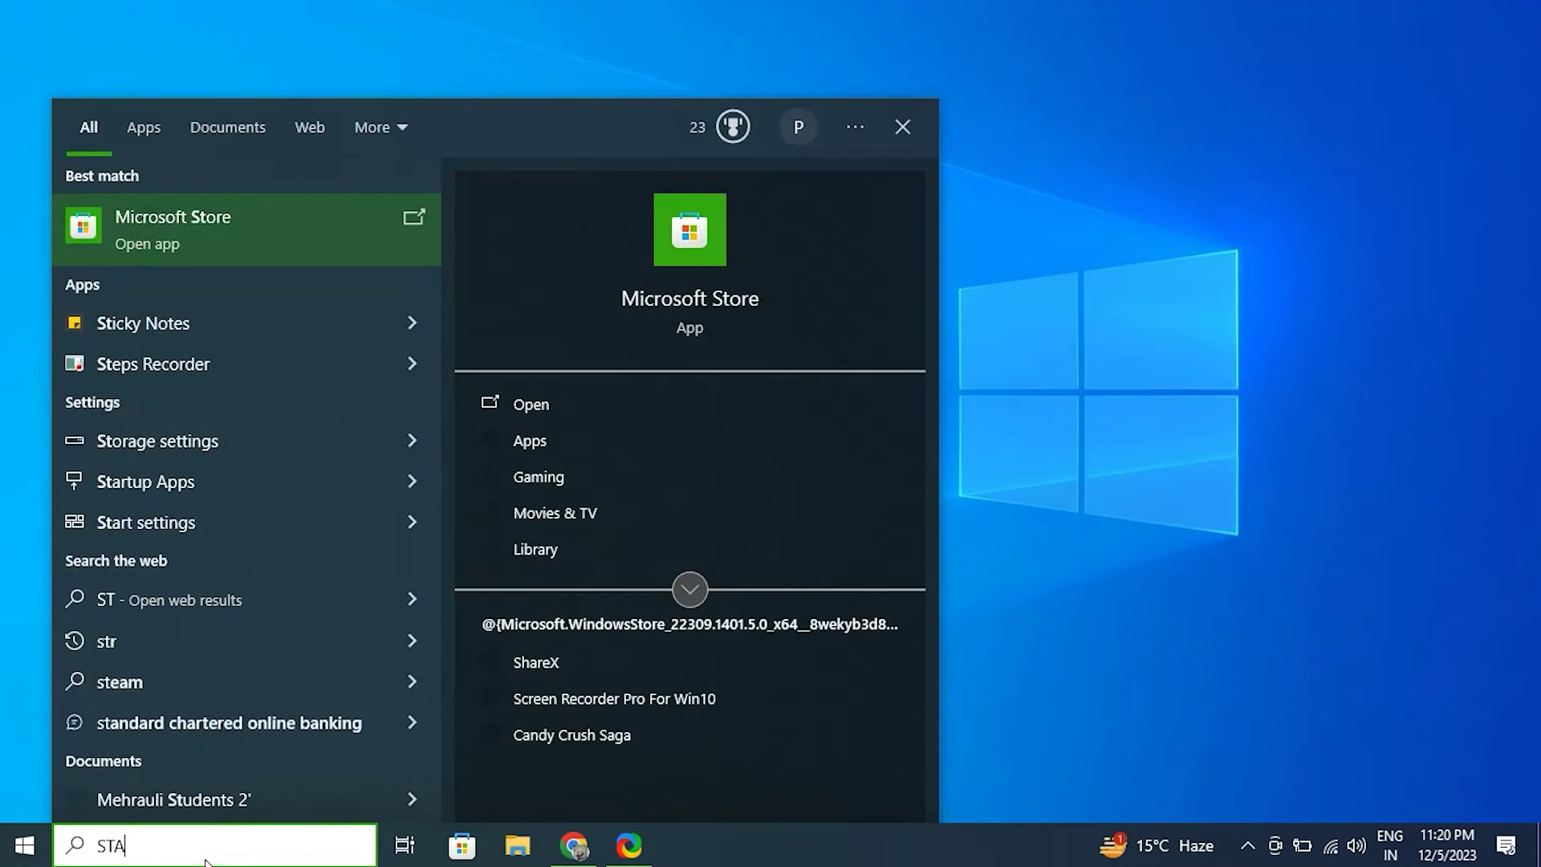
key("BackSpace")
key("BackSpace")
key("BackSpace")
type("C")
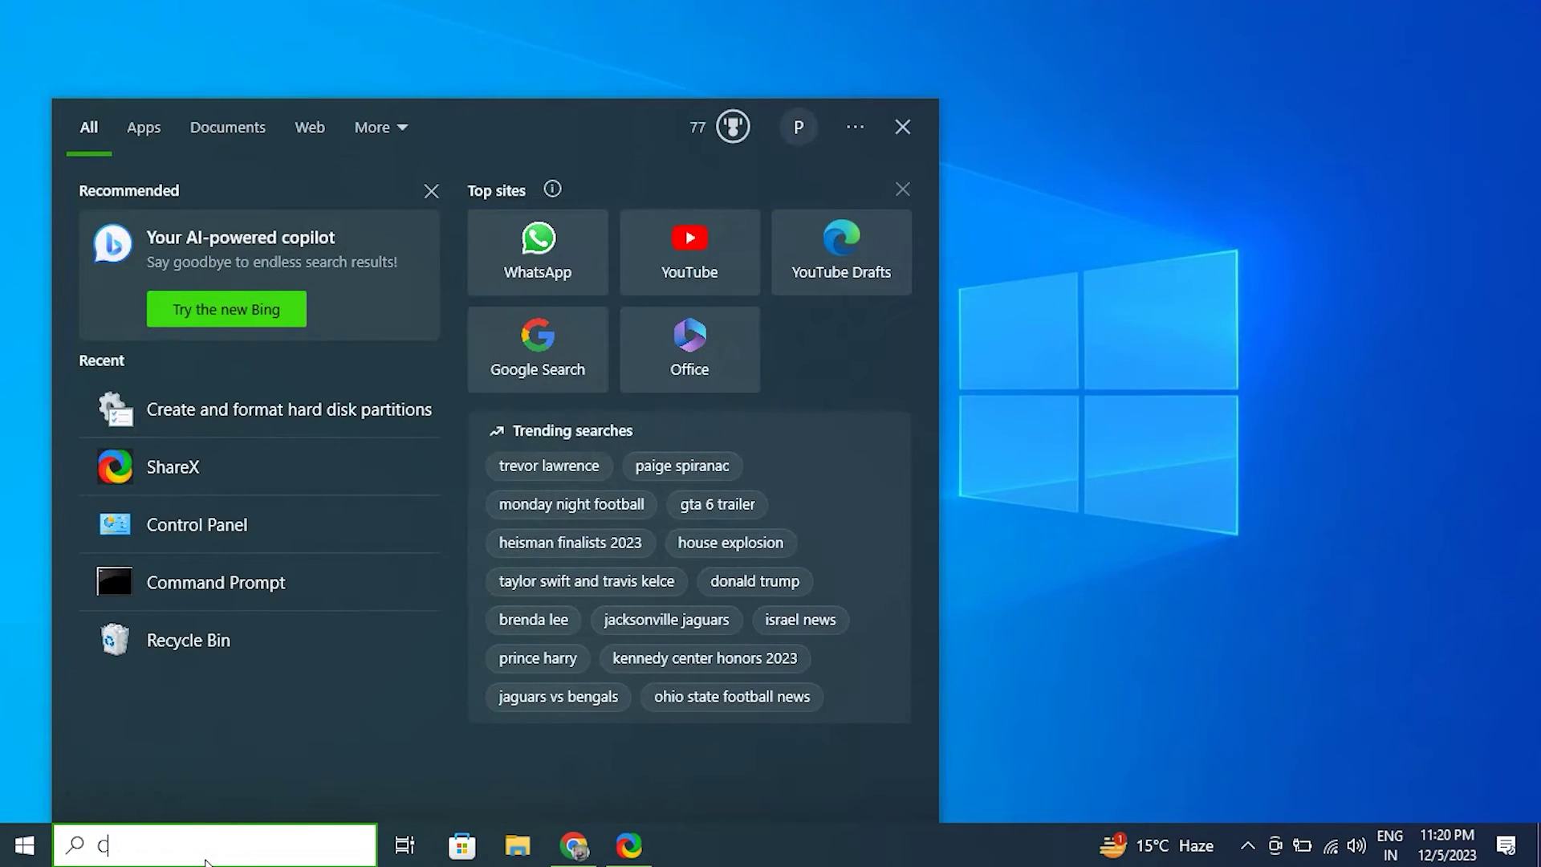
type("OMM")
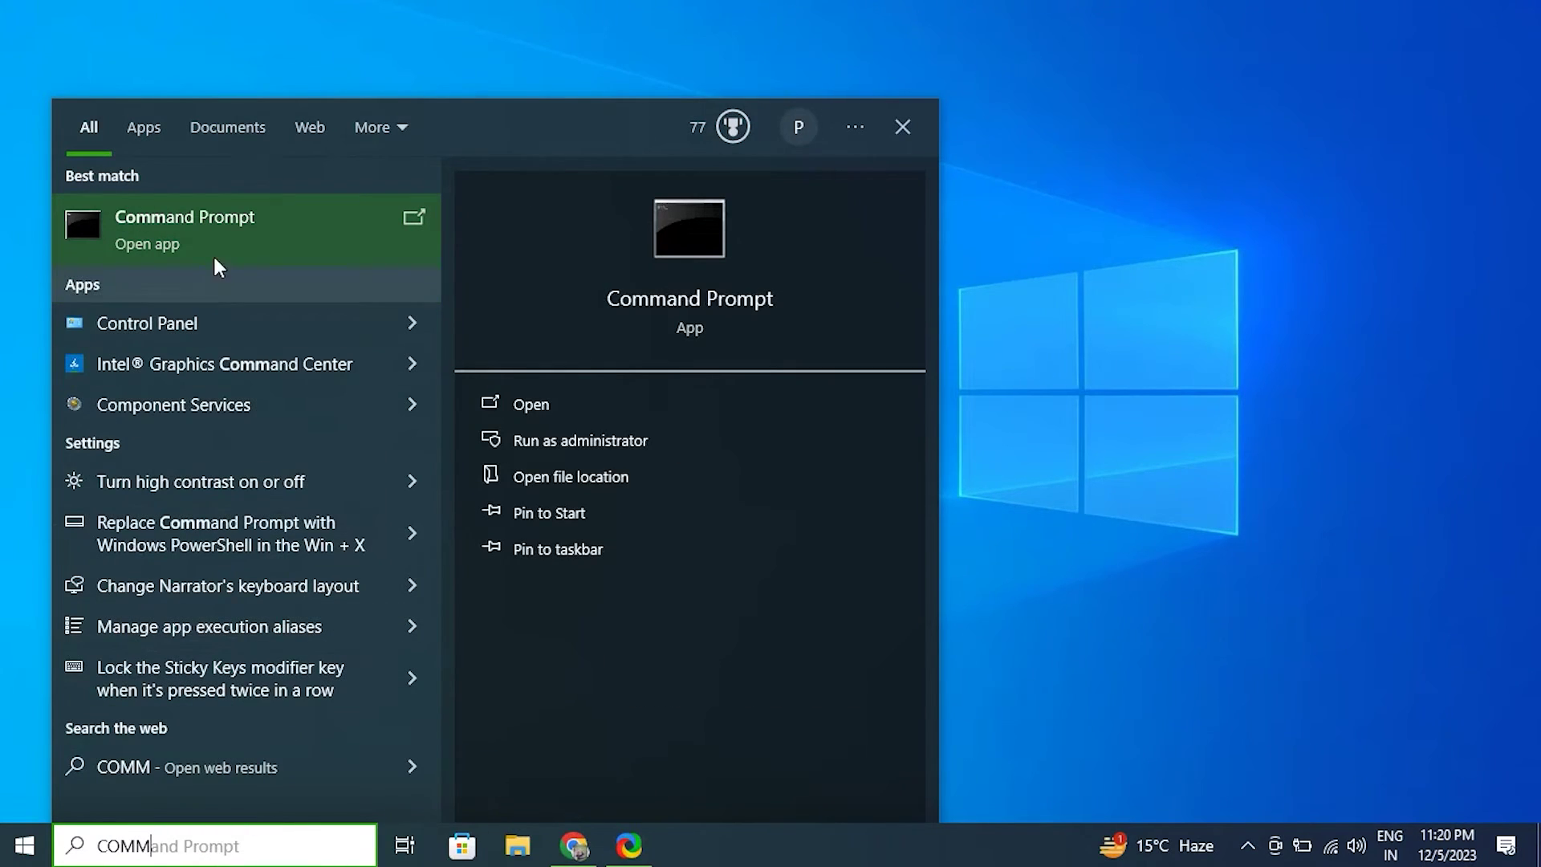
right_click(218, 228)
left_click(298, 252)
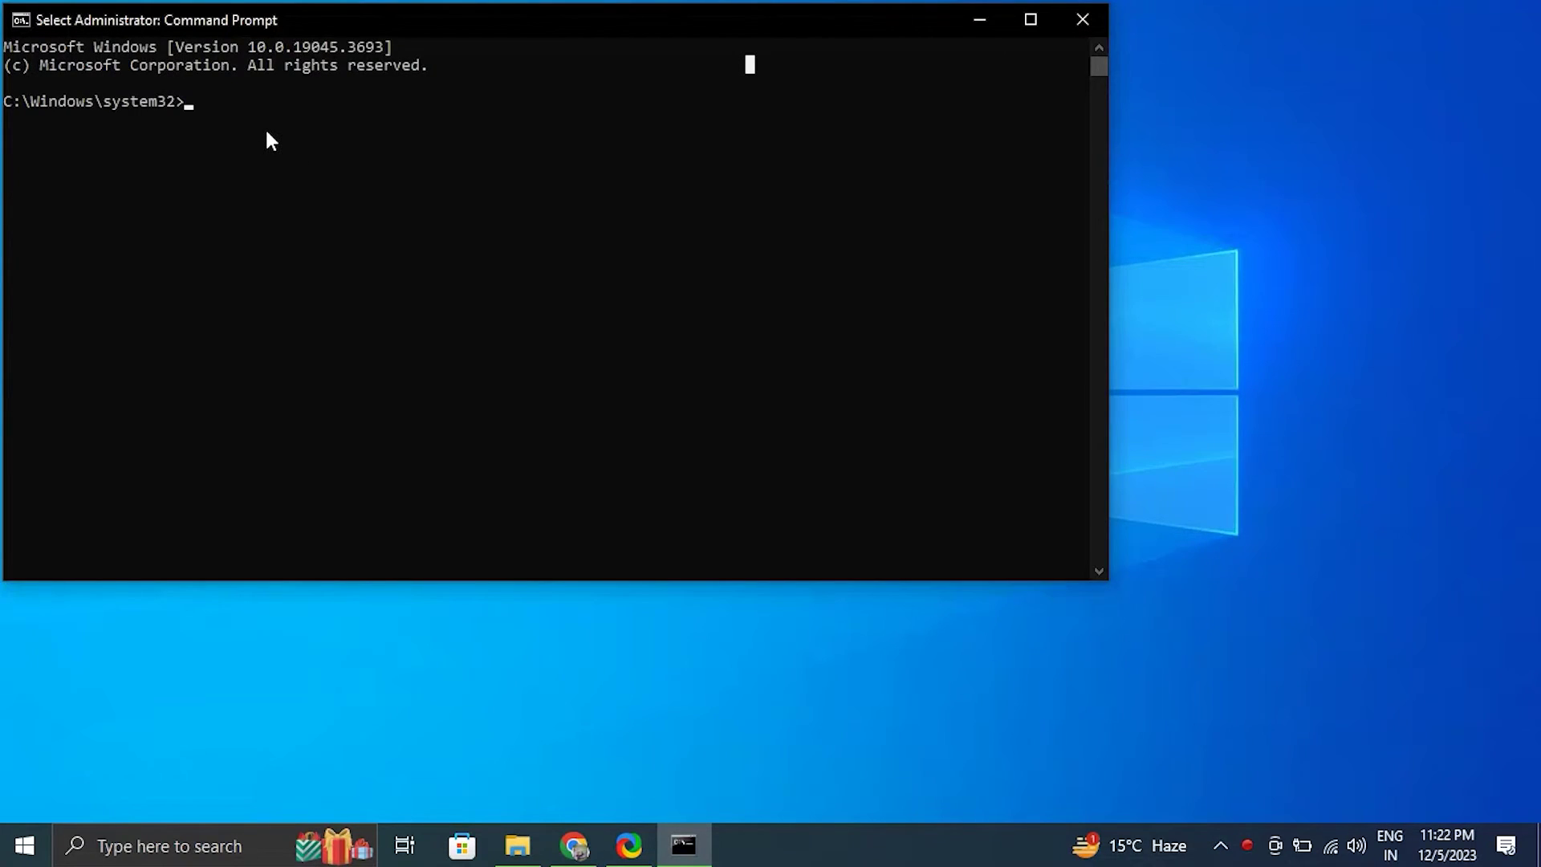
Step: Run chkdsk /f C:, note the drive-in-use Y prompt, and close the console
type("chkdsk /f C:")
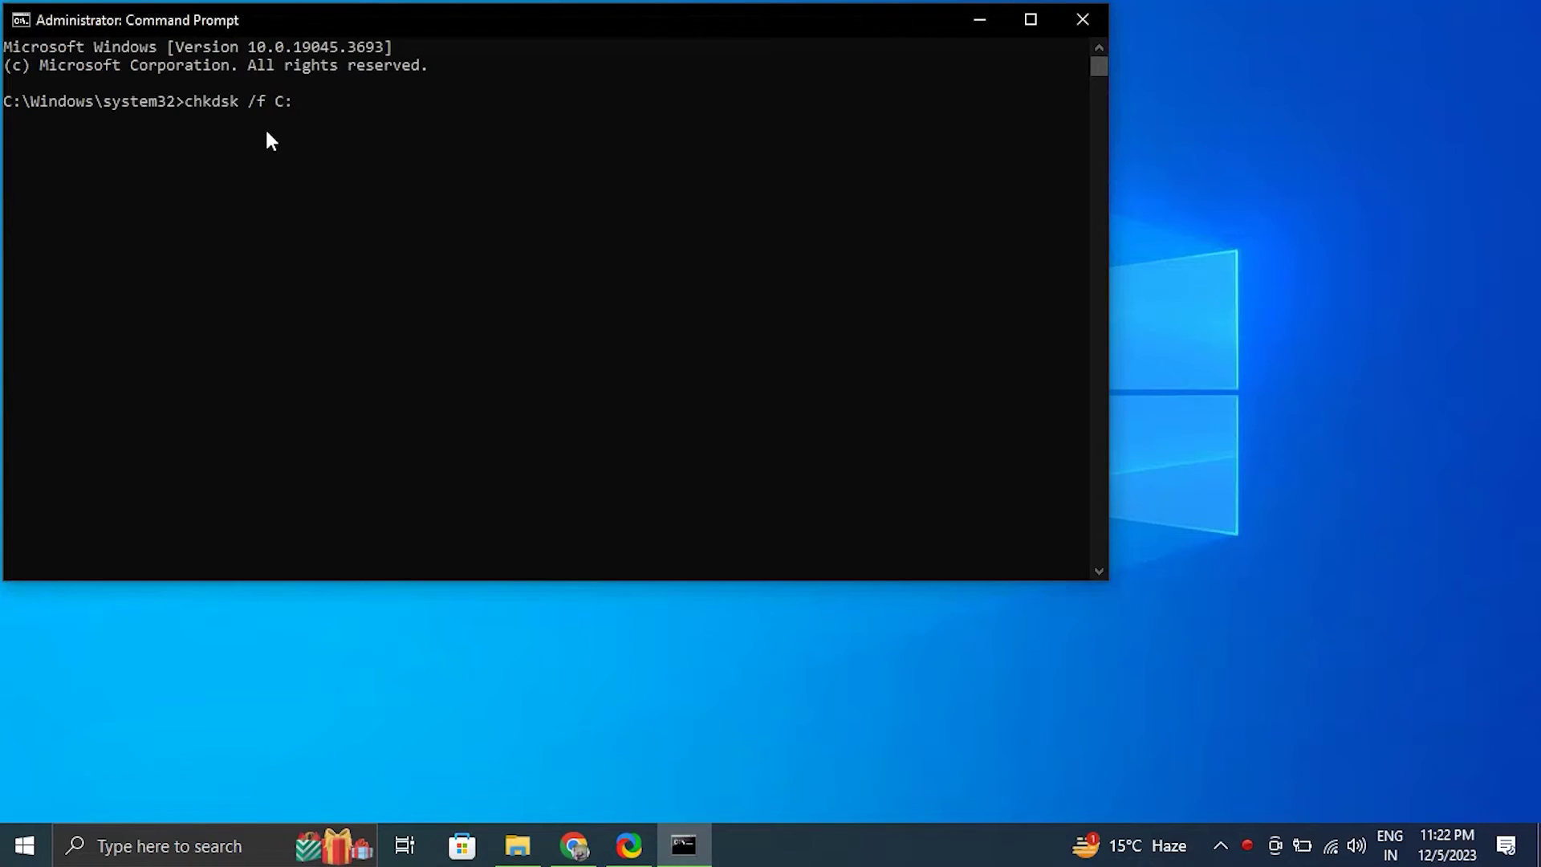
key("Return")
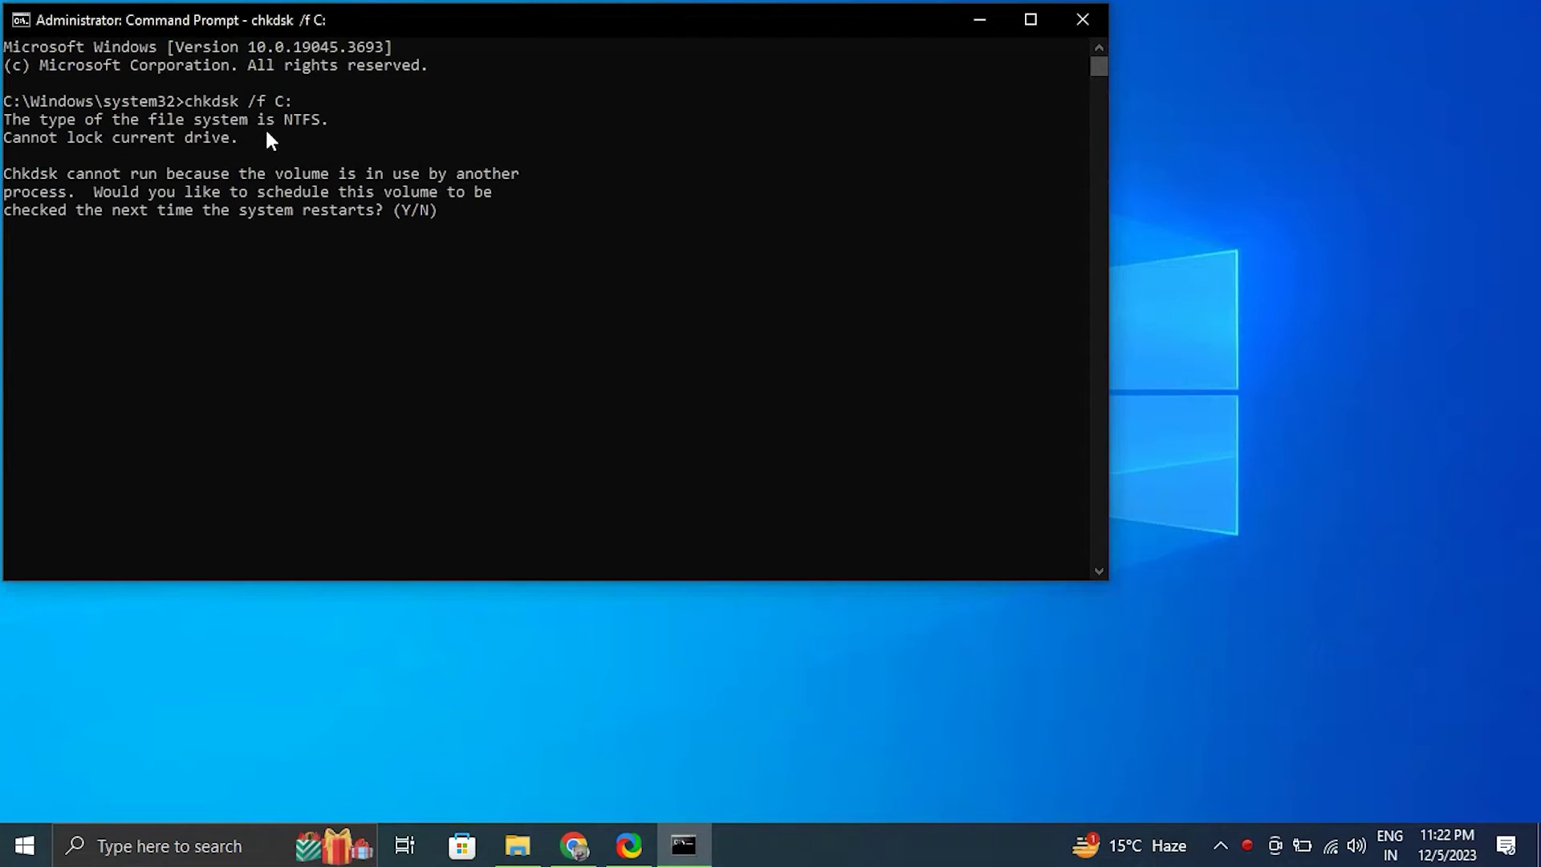
left_click(406, 213)
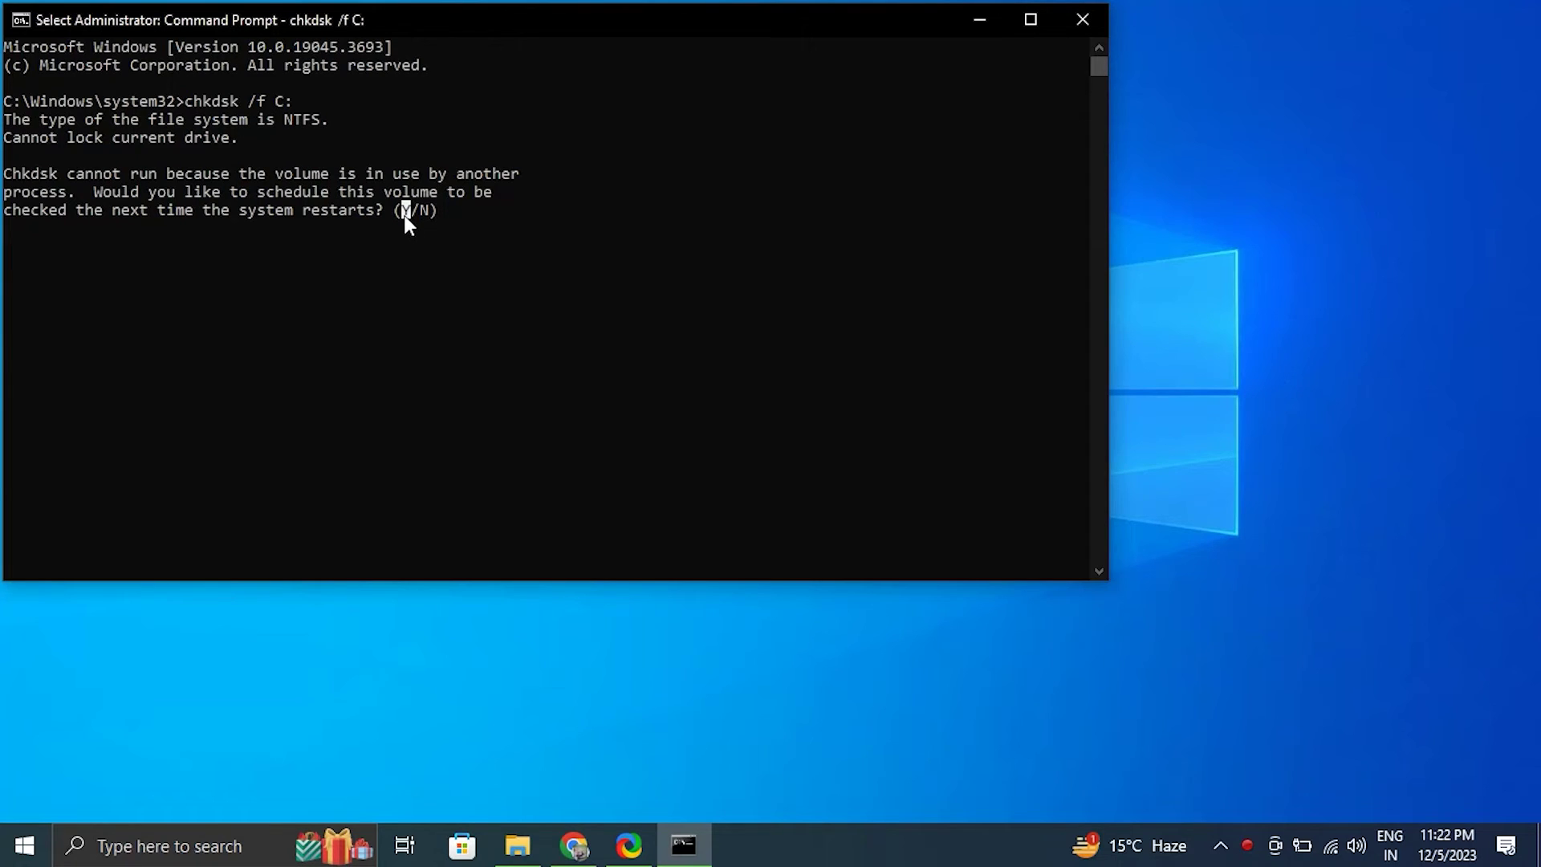
left_click(1068, 21)
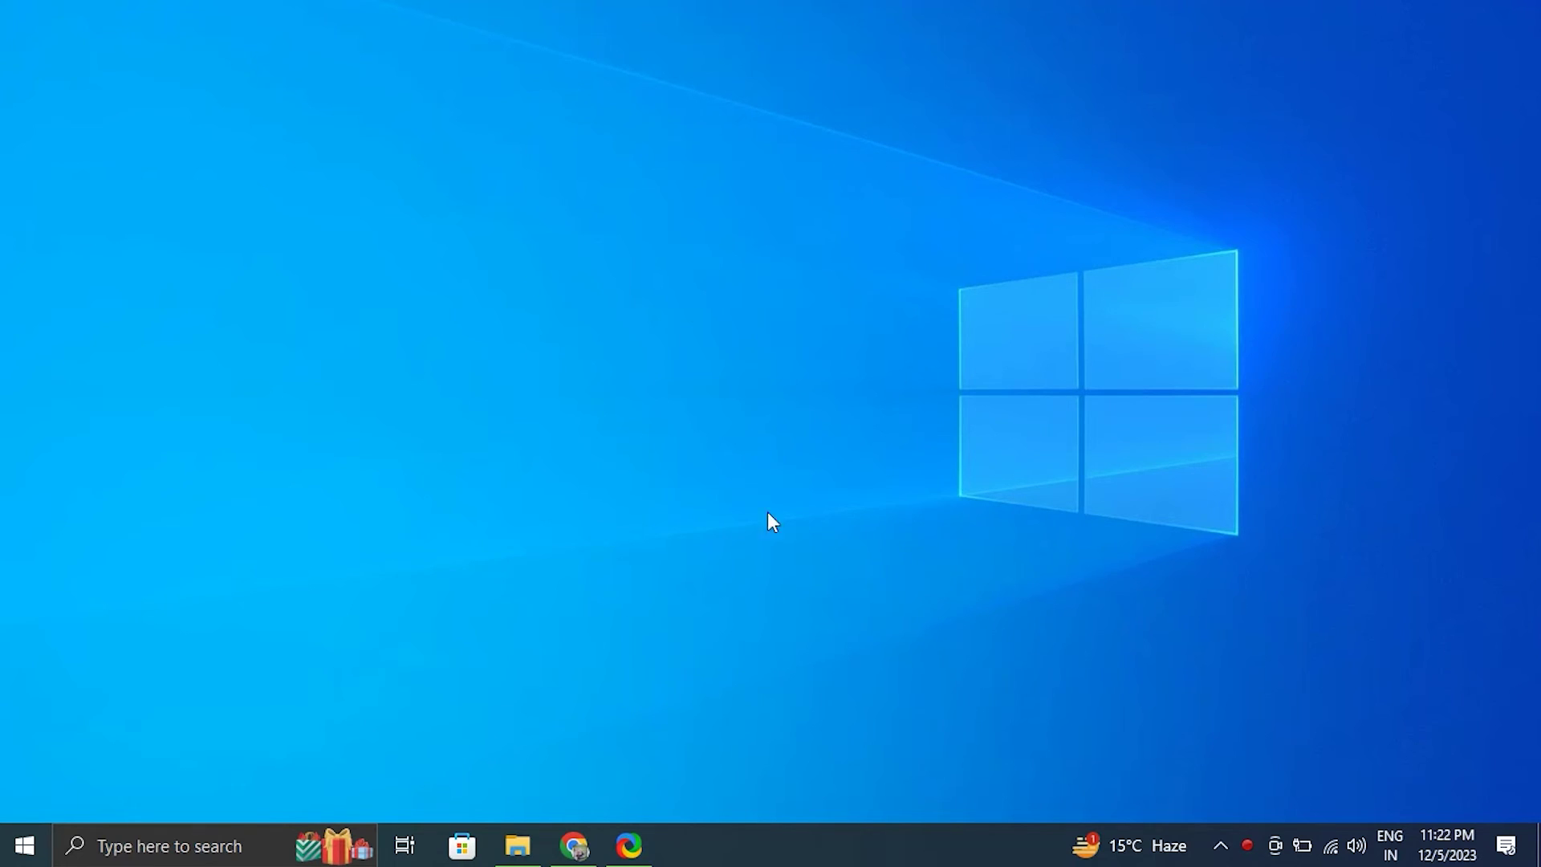
Step: Show the Tools tab error-checking option in New Volume (D:) Properties from This PC, then close it
left_click(517, 844)
left_click(121, 427)
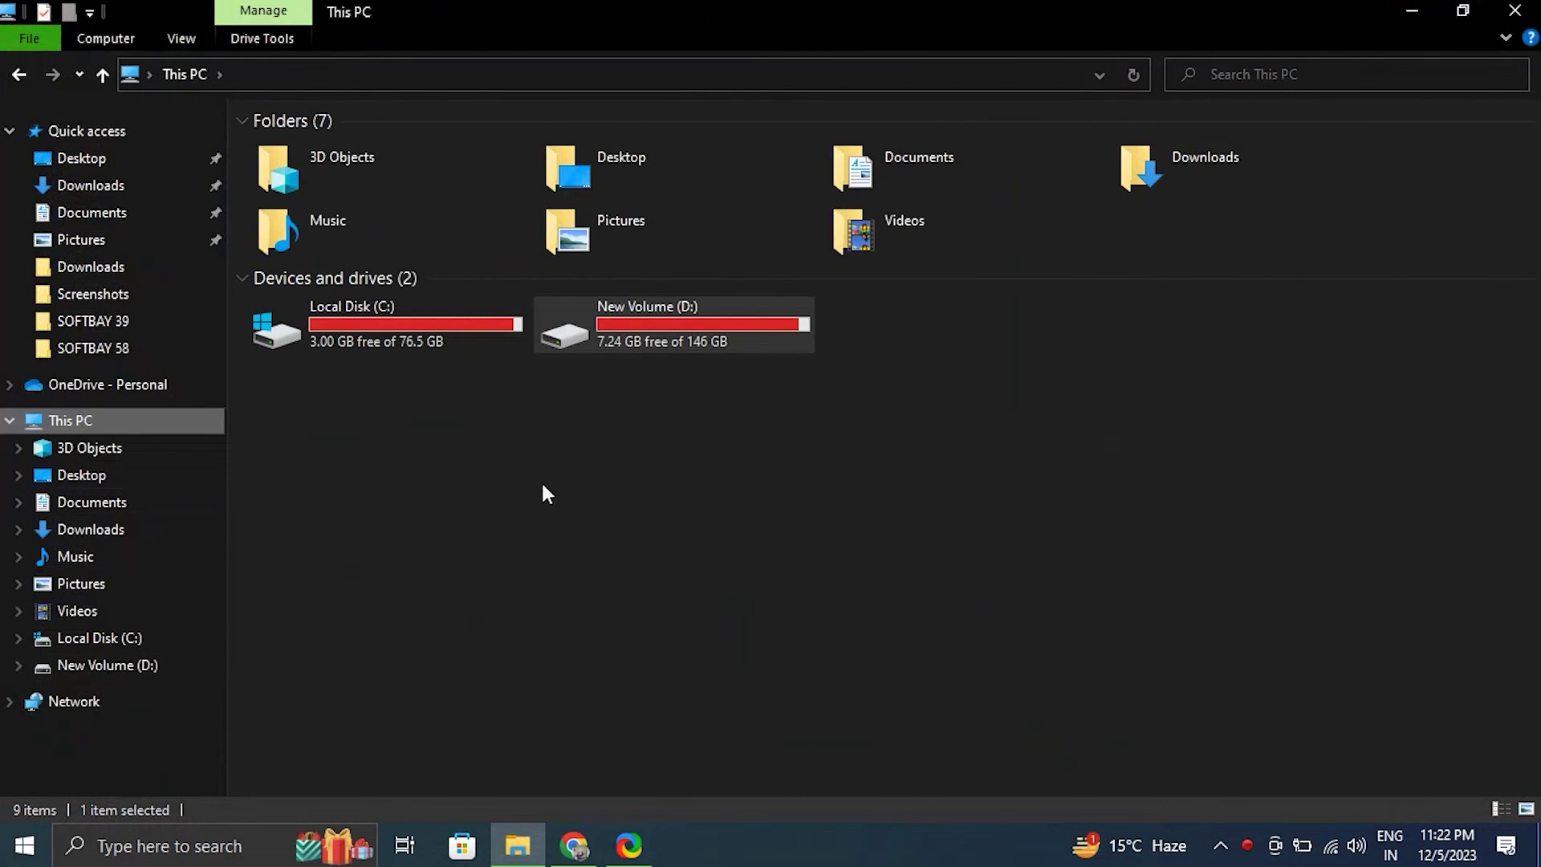
right_click(637, 334)
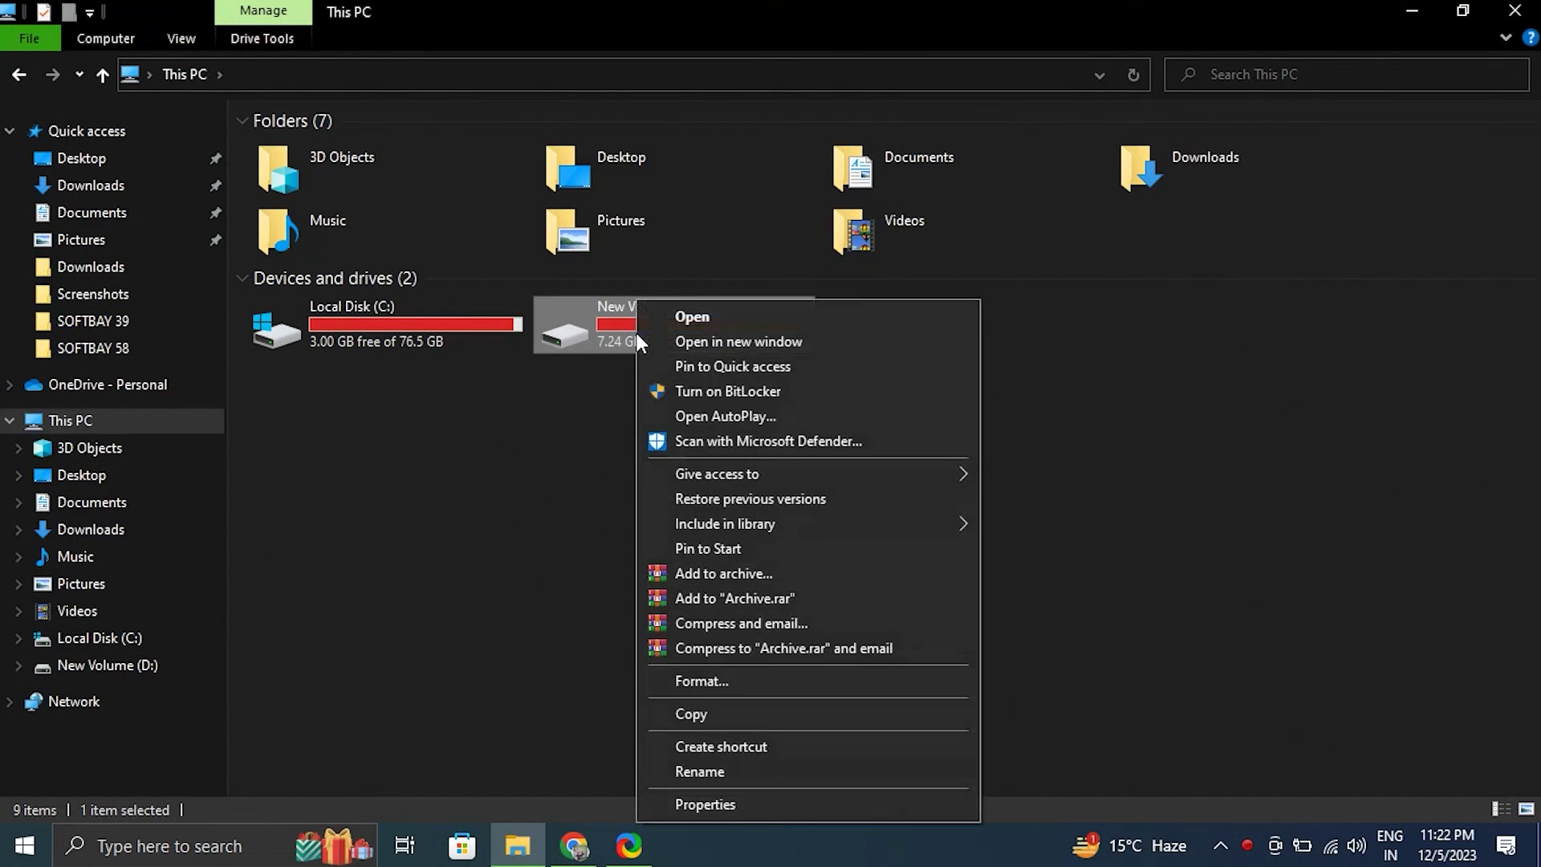
left_click(755, 801)
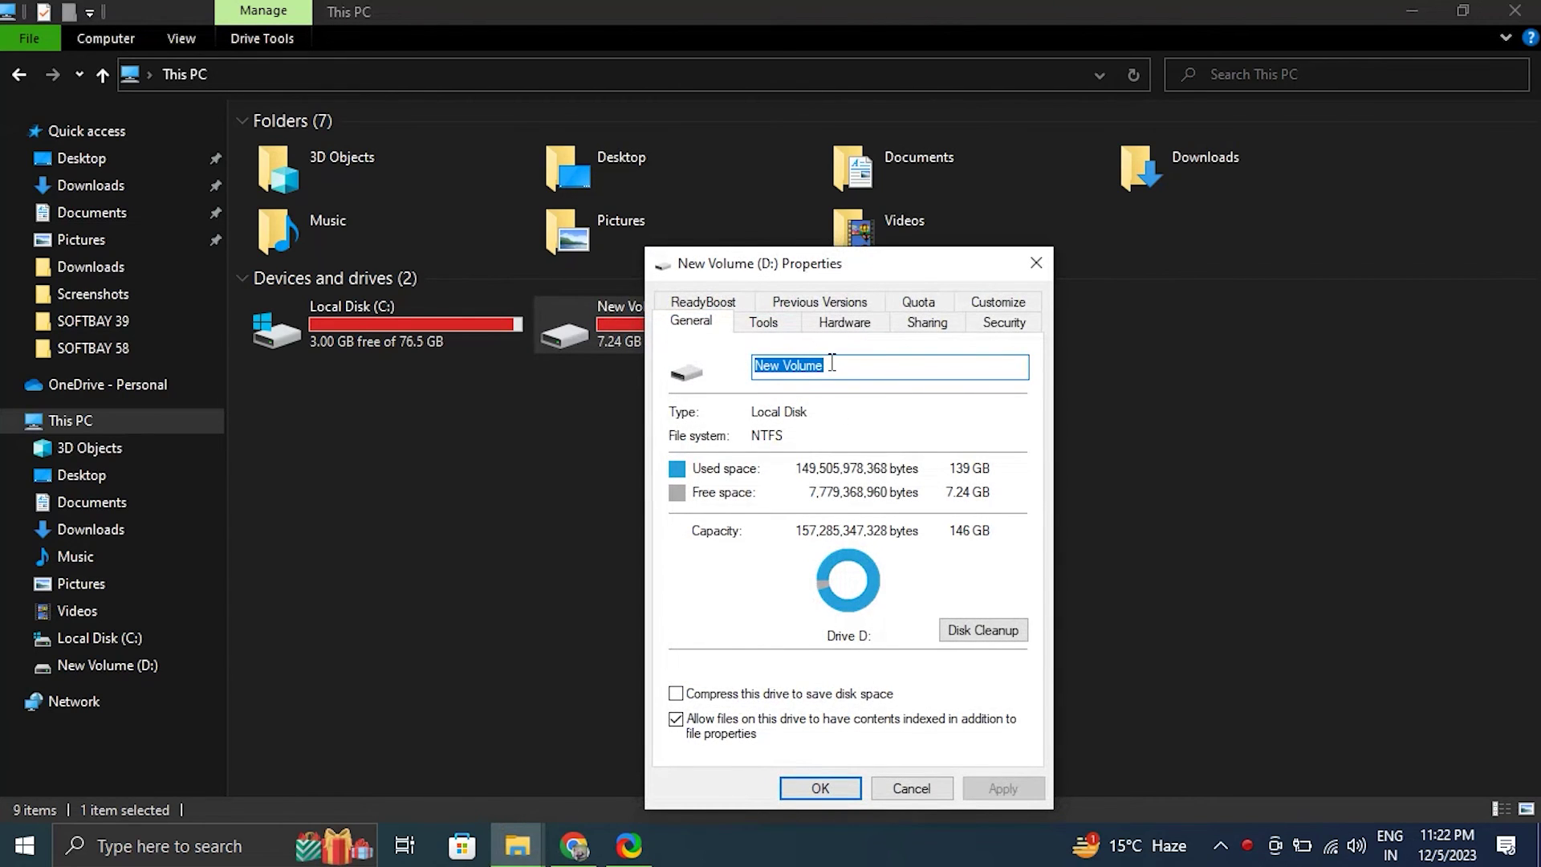
left_click(763, 323)
left_click_drag(842, 264, 723, 119)
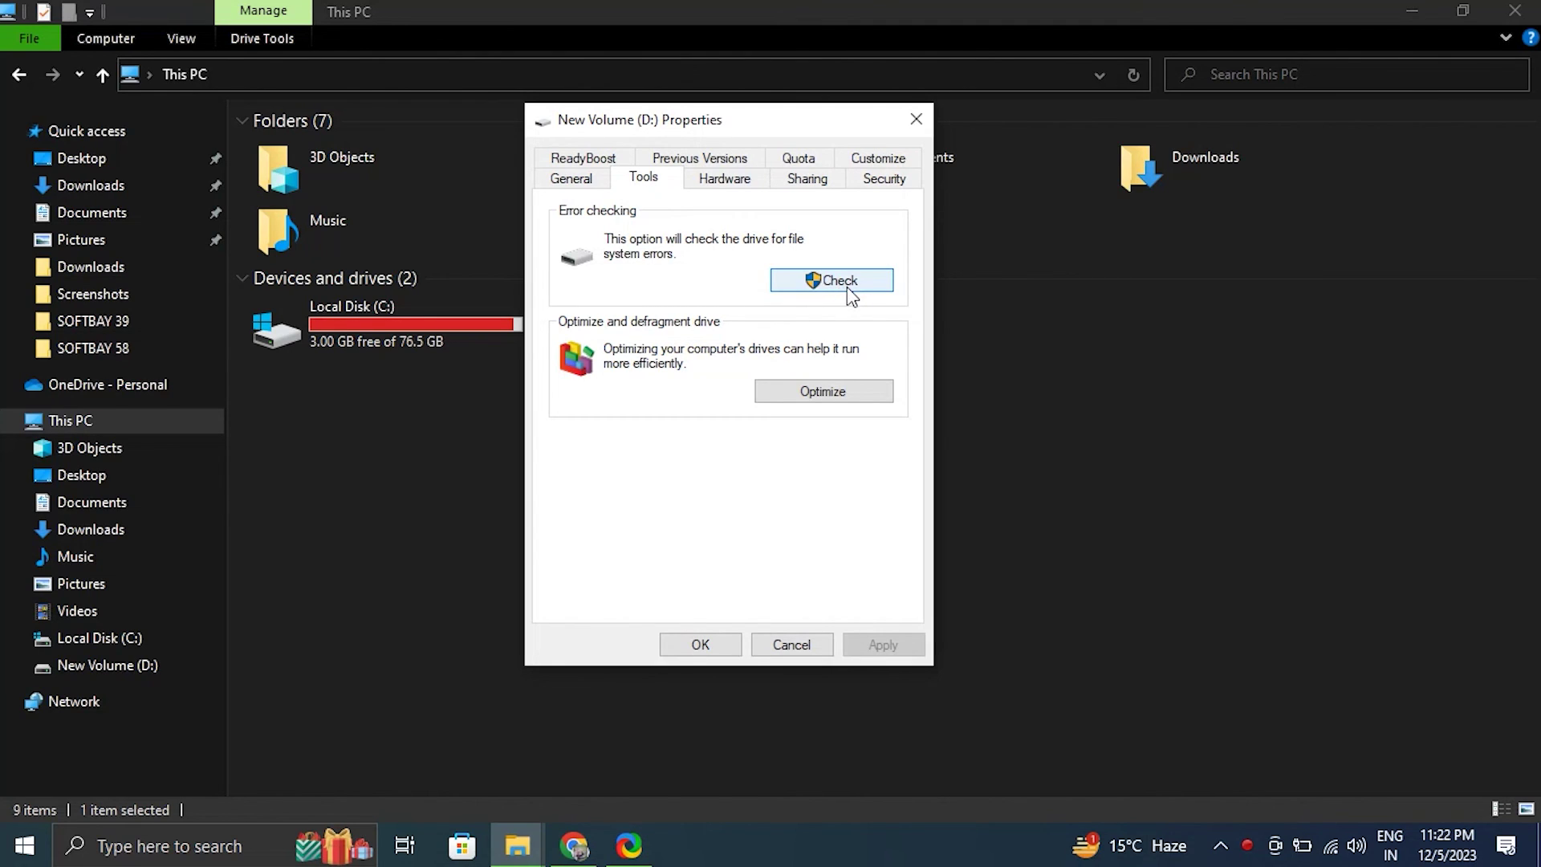
left_click(913, 122)
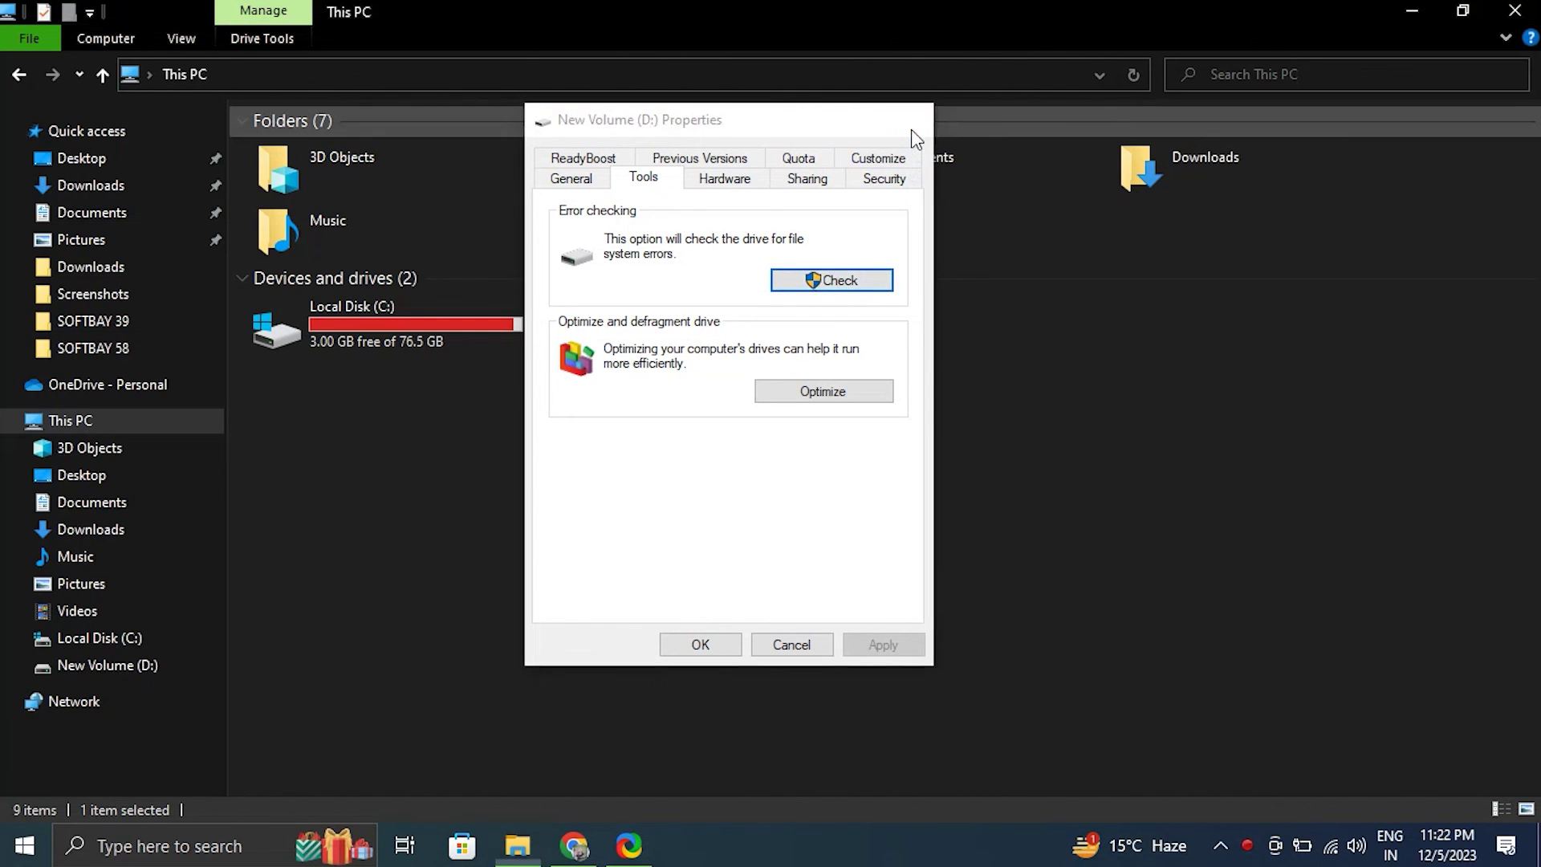
Step: Close the This PC window with Alt+F4
key("alt+F4")
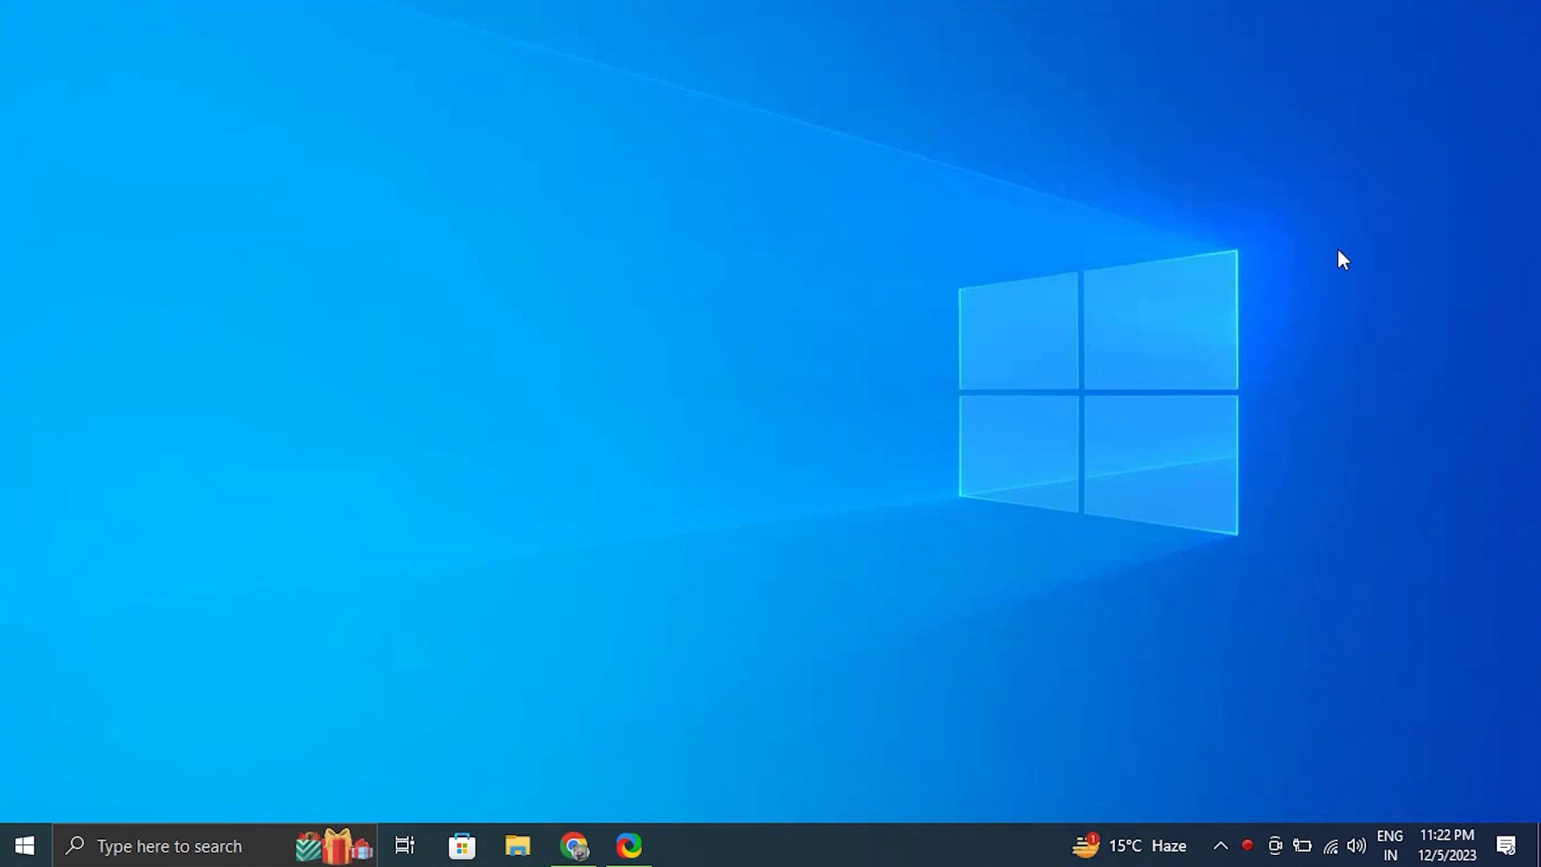